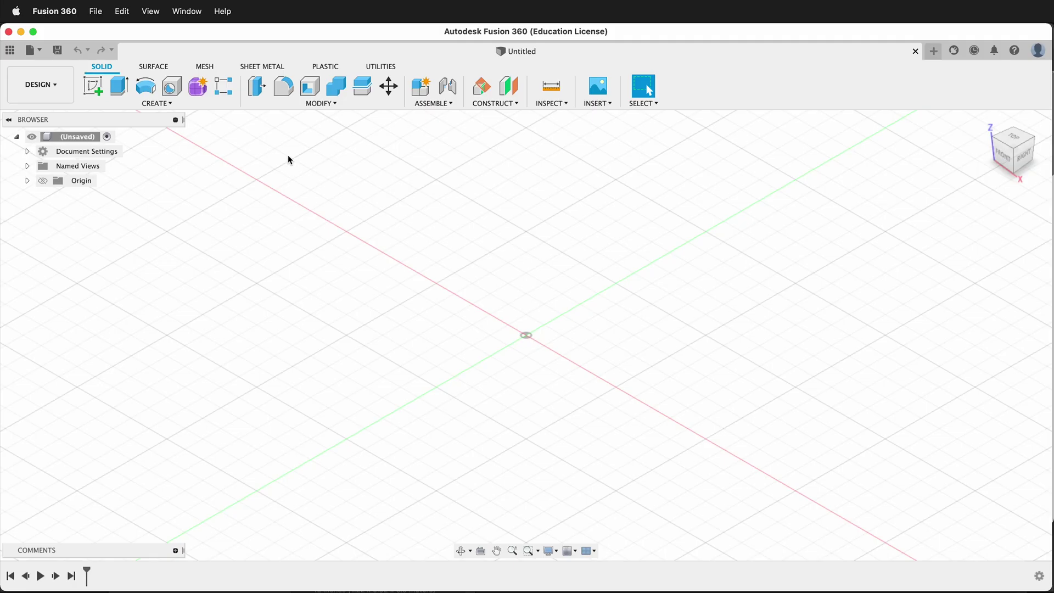
# Create a new internal component named Box and make it active
pyautogui.click(160, 103)
pyautogui.click(150, 114)
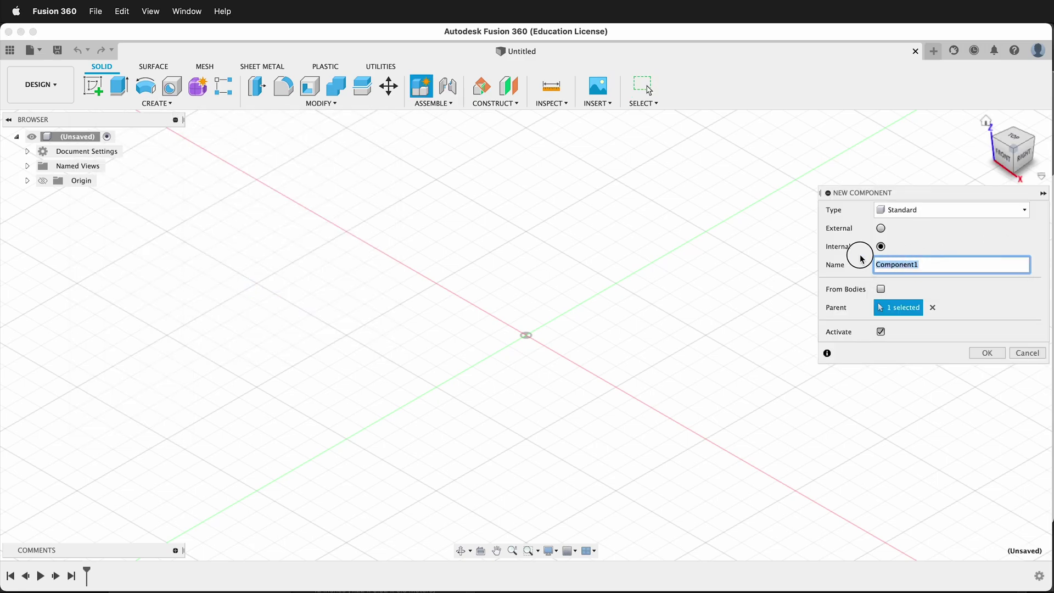
pyautogui.write('Box')
pyautogui.press('Return')
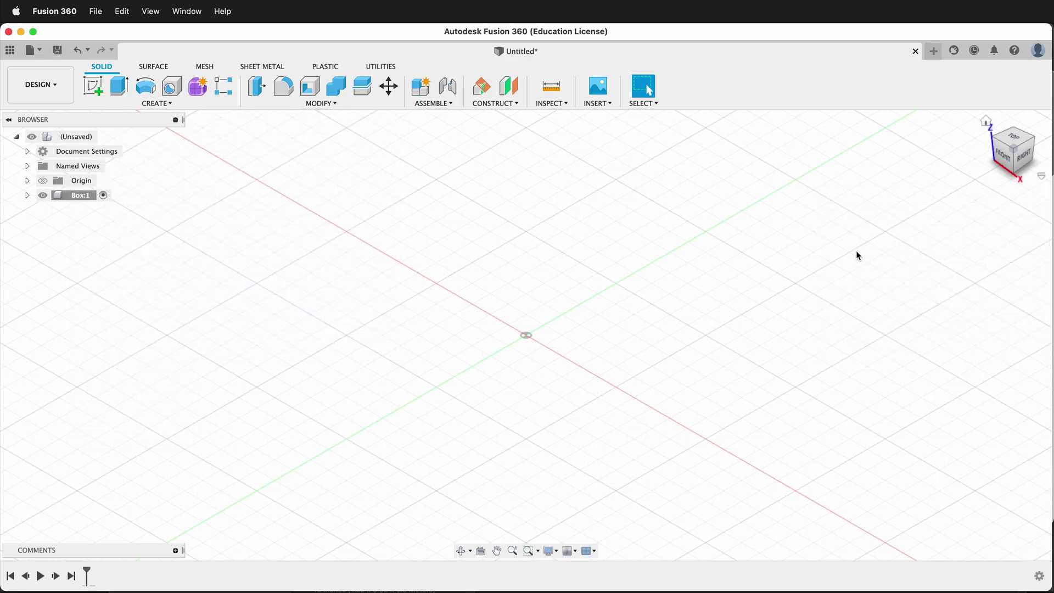
# Sketch a 100 x 100 mm center rectangle at the origin on the horizontal ground plane and finish the sketch
pyautogui.click(93, 87)
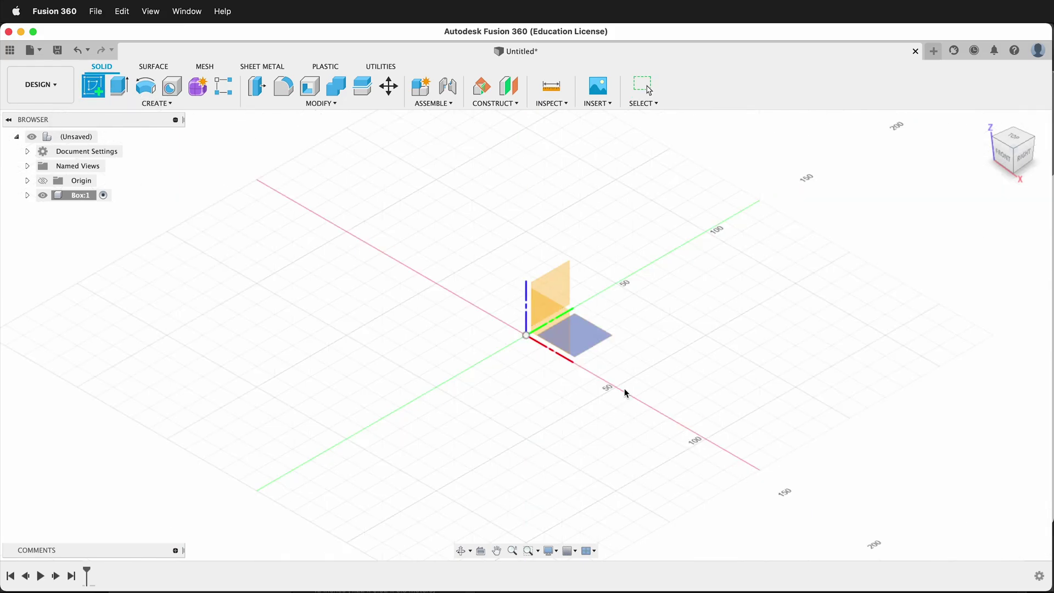
pyautogui.click(594, 335)
pyautogui.click(156, 103)
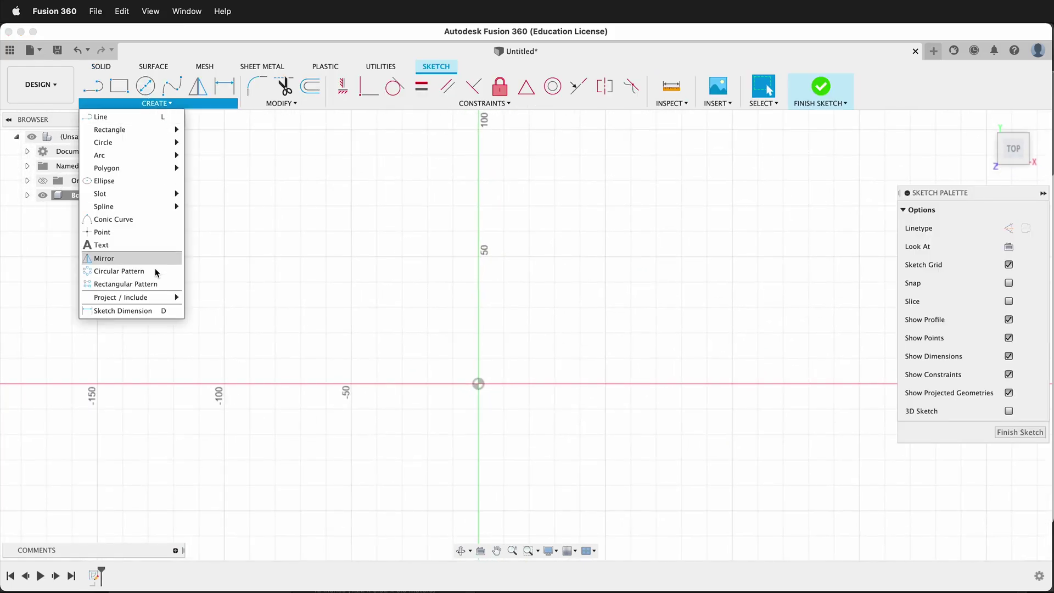
pyautogui.moveTo(144, 141)
pyautogui.click(215, 154)
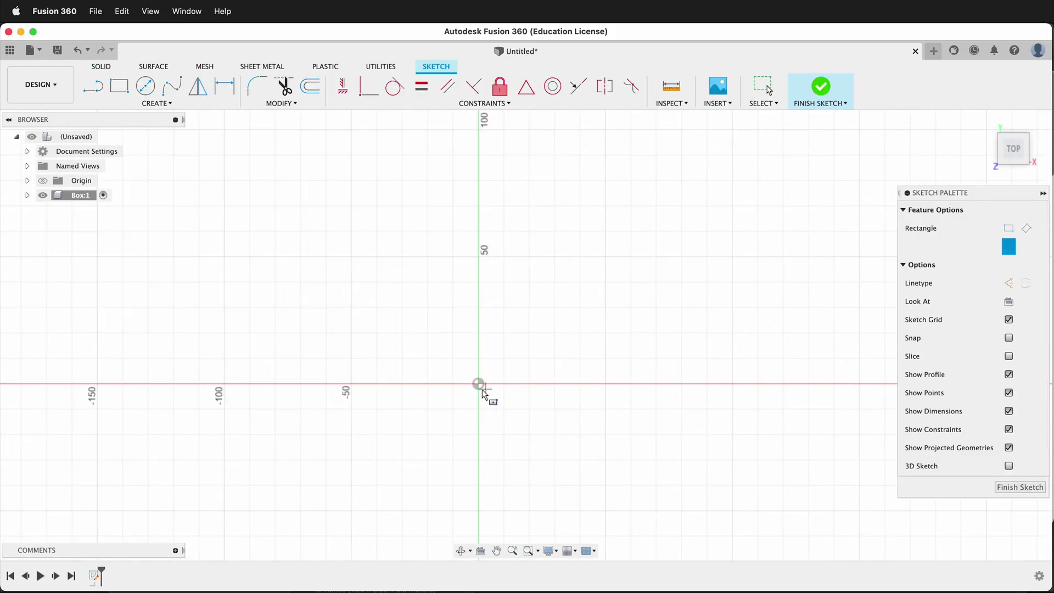
pyautogui.click(477, 384)
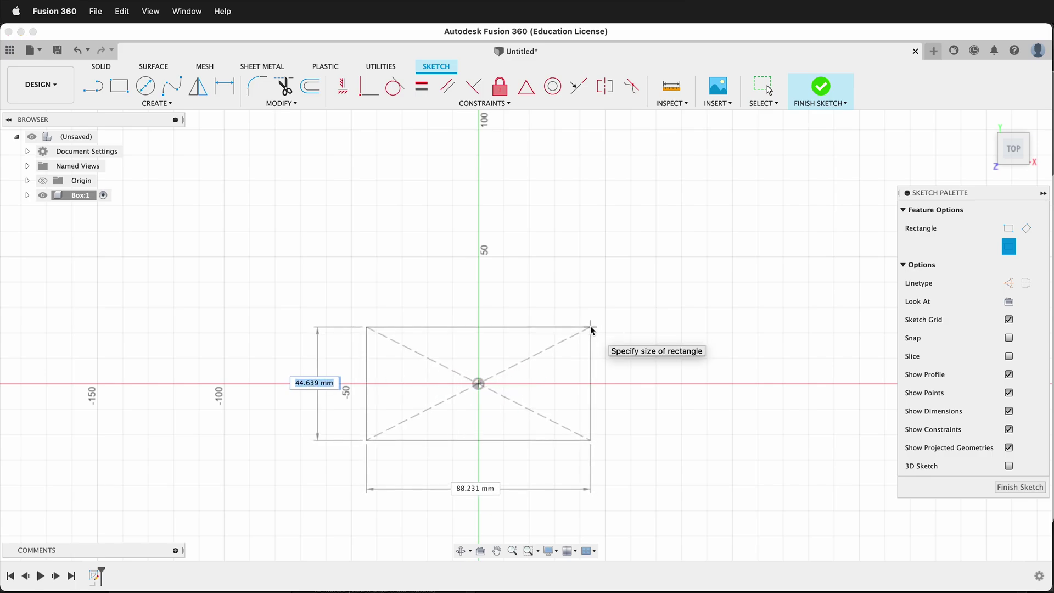
pyautogui.press('Tab')
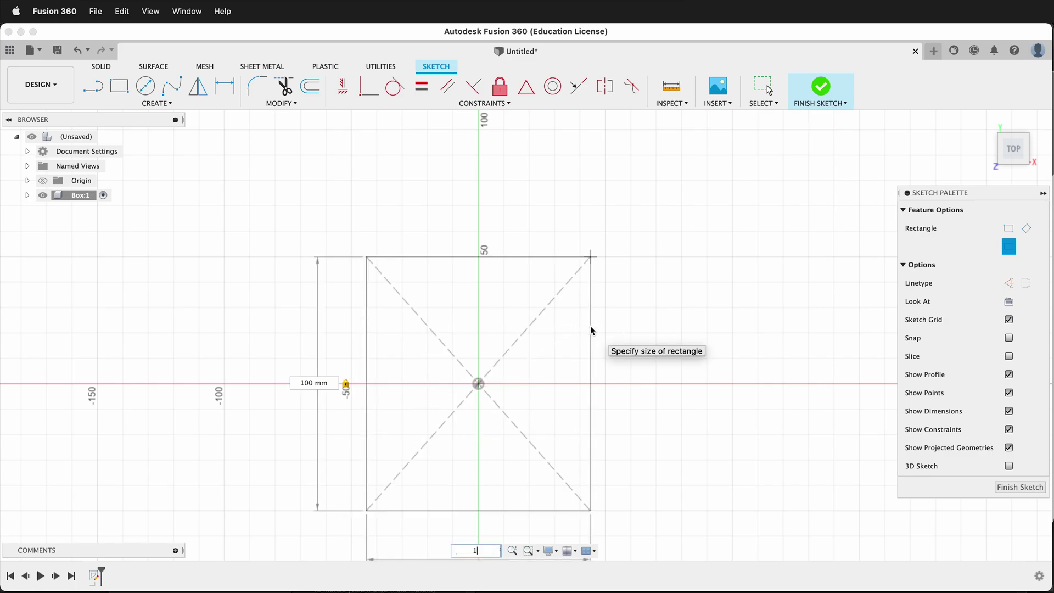
pyautogui.press('Return')
pyautogui.keyDown('shift'); pyautogui.moveTo(531, 402); pyautogui.dragTo(487, 330, button='middle'); pyautogui.keyUp('shift')
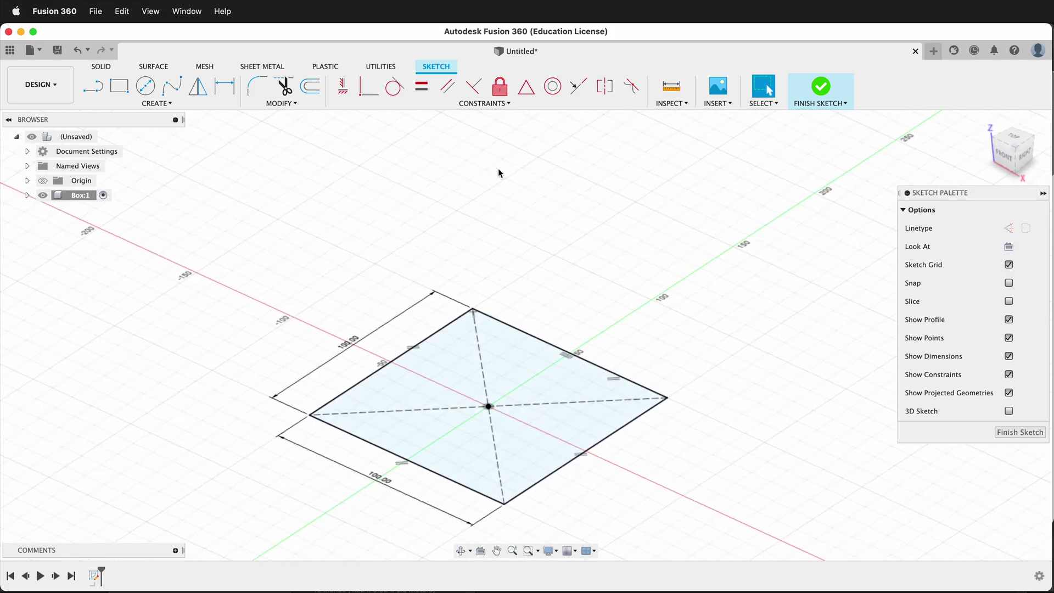
pyautogui.click(1027, 433)
# Extrude the square profile 100 mm upward as a new body
pyautogui.press('e')
pyautogui.click(554, 439)
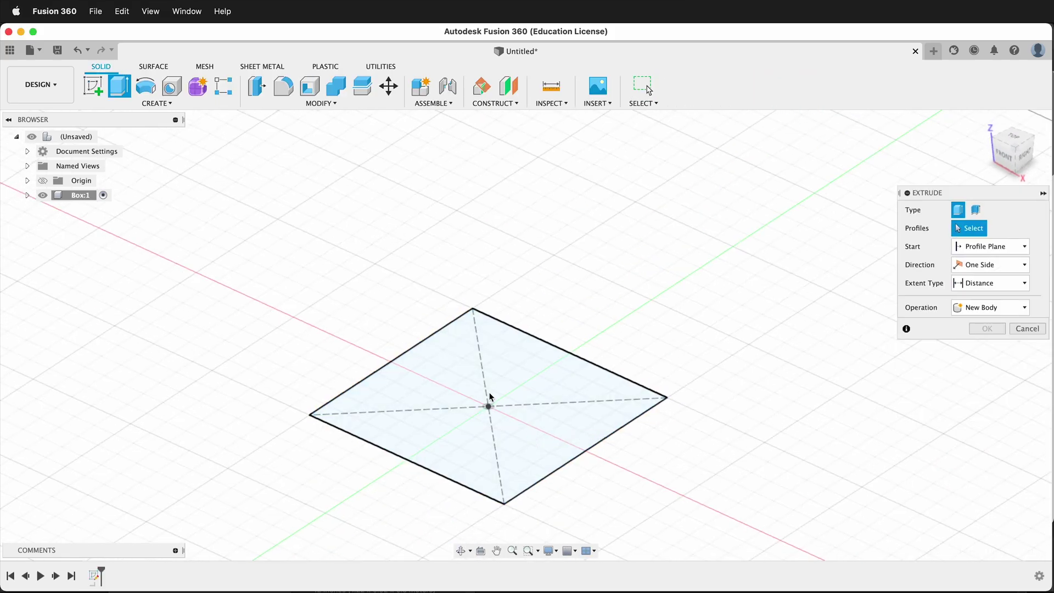
pyautogui.click(533, 439)
pyautogui.write('100')
pyautogui.press('Return')
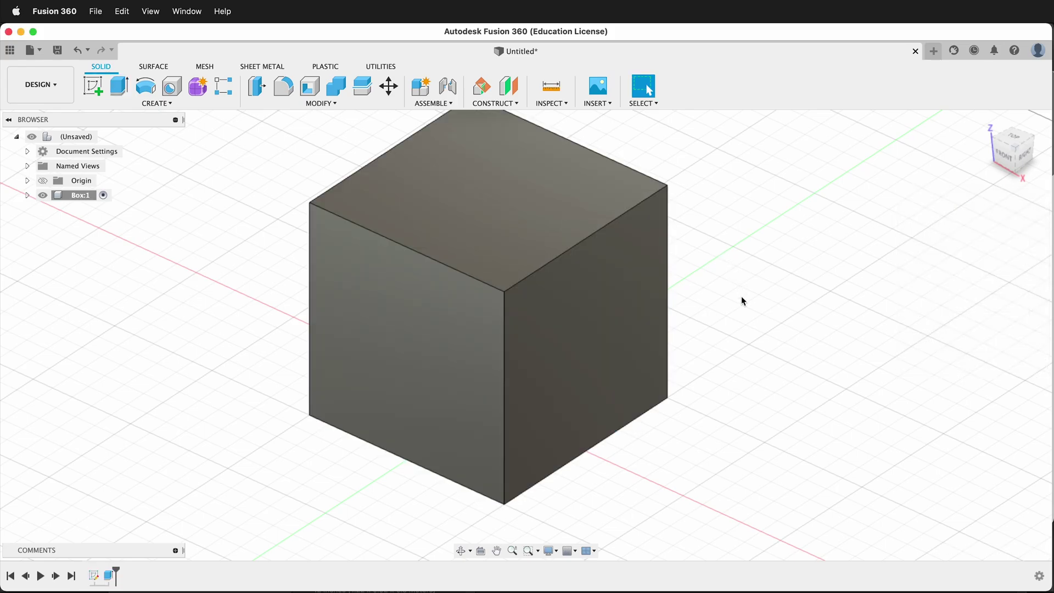
# Sketch a 50 x 50 mm center rectangle on the cube's right face, centred on the vertical axis near mid-height
pyautogui.click(92, 86)
pyautogui.click(596, 319)
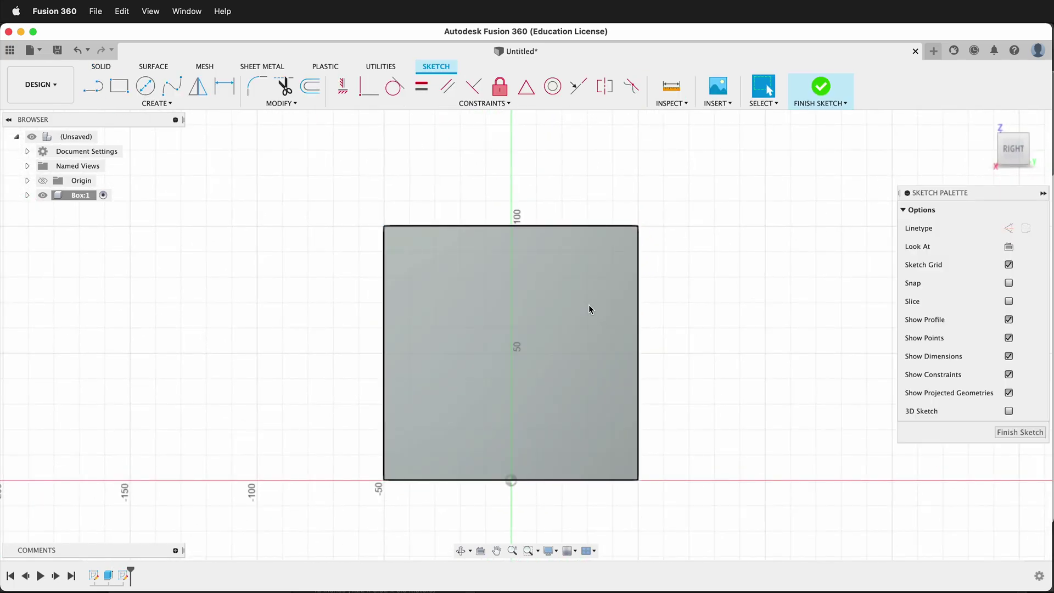
pyautogui.click(167, 103)
pyautogui.moveTo(138, 130)
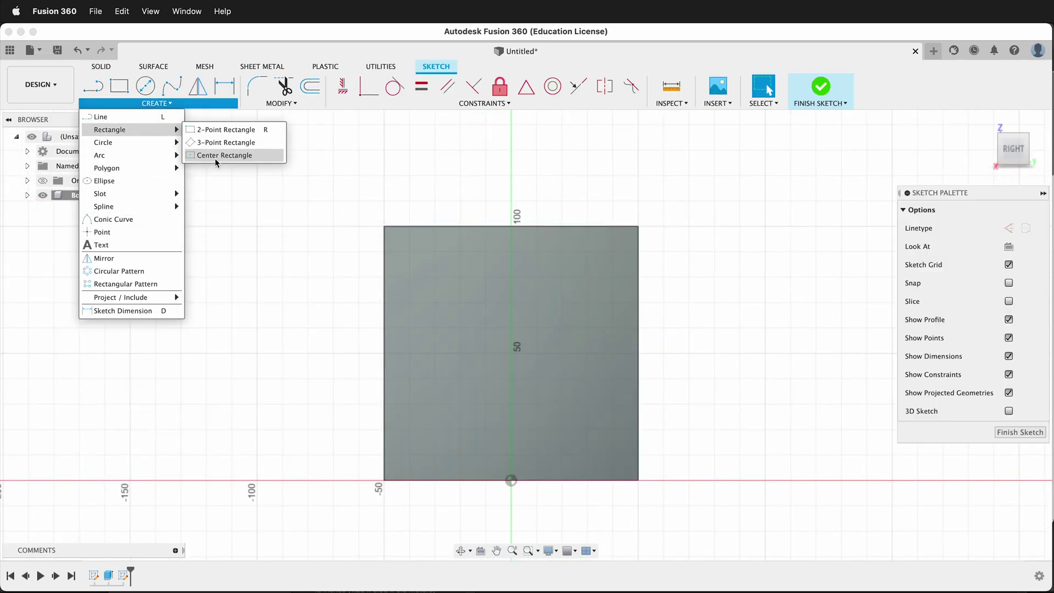
pyautogui.click(215, 158)
pyautogui.click(512, 363)
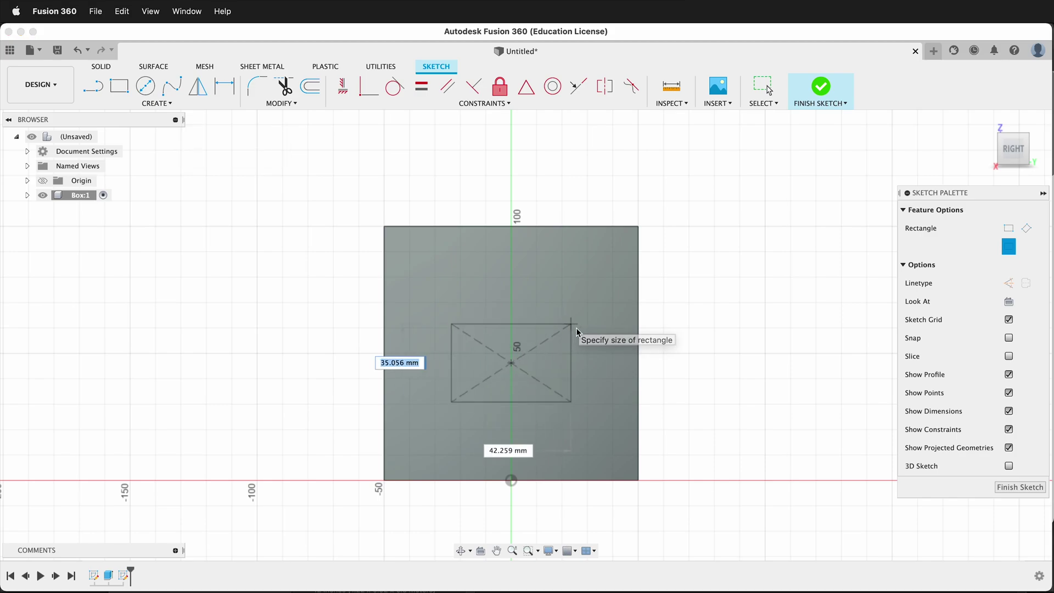
pyautogui.write('540')
pyautogui.press('Tab')
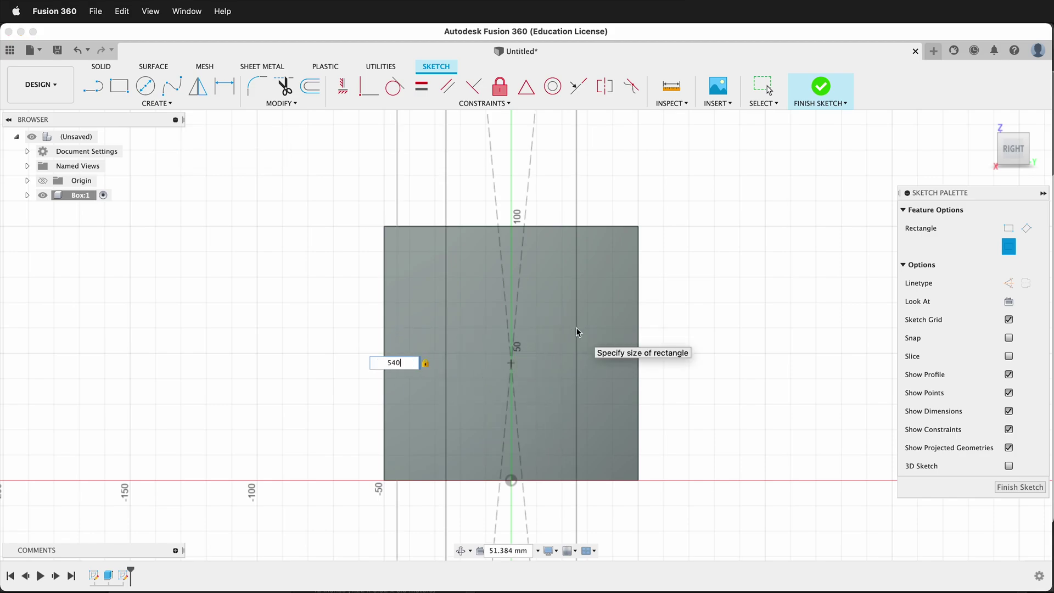
pyautogui.write('0')
pyautogui.press('Tab')
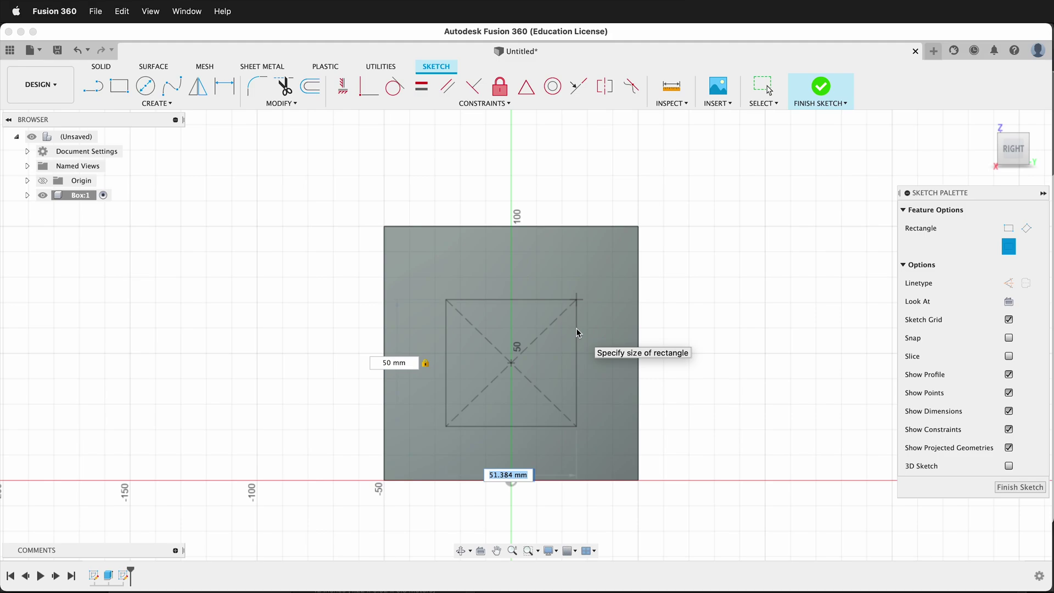
pyautogui.write('50')
pyautogui.press('Return')
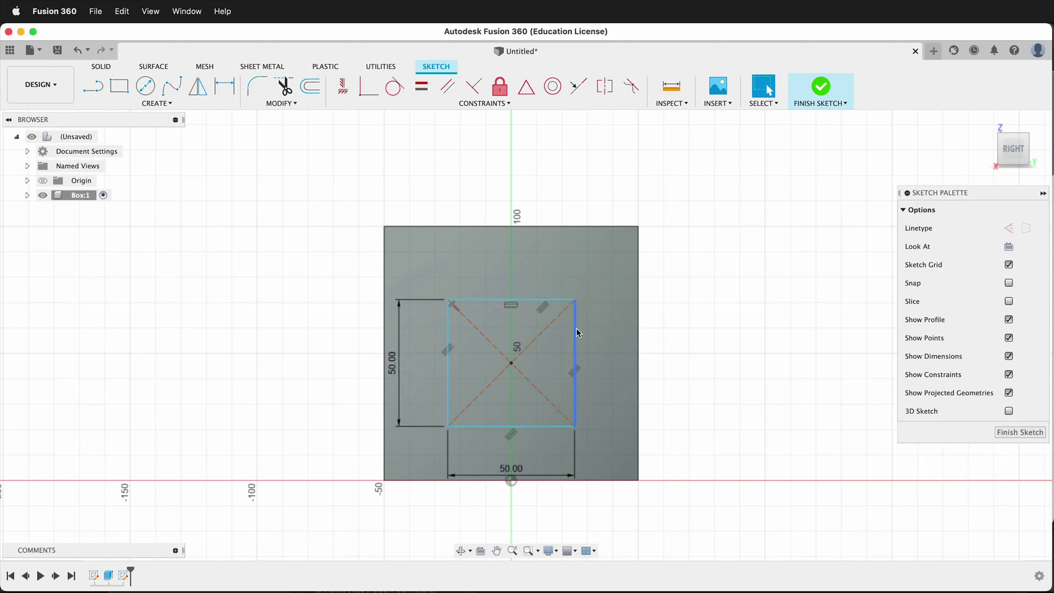
# Dimension the square 25 mm below the face's upper edge, dimension its distance from the face's side edge, and finish the sketch
pyautogui.press('d')
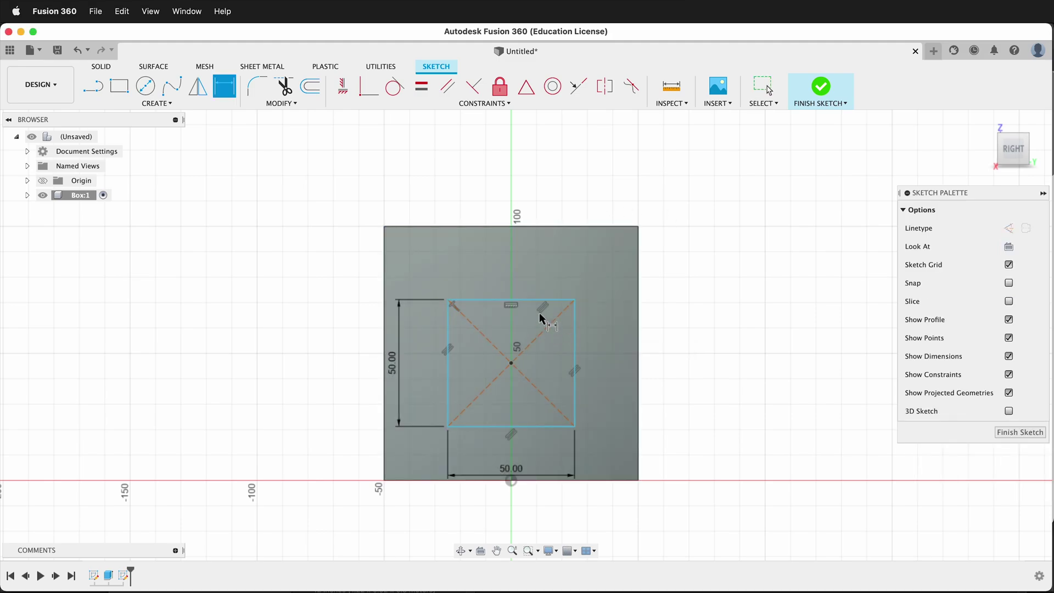
pyautogui.click(530, 302)
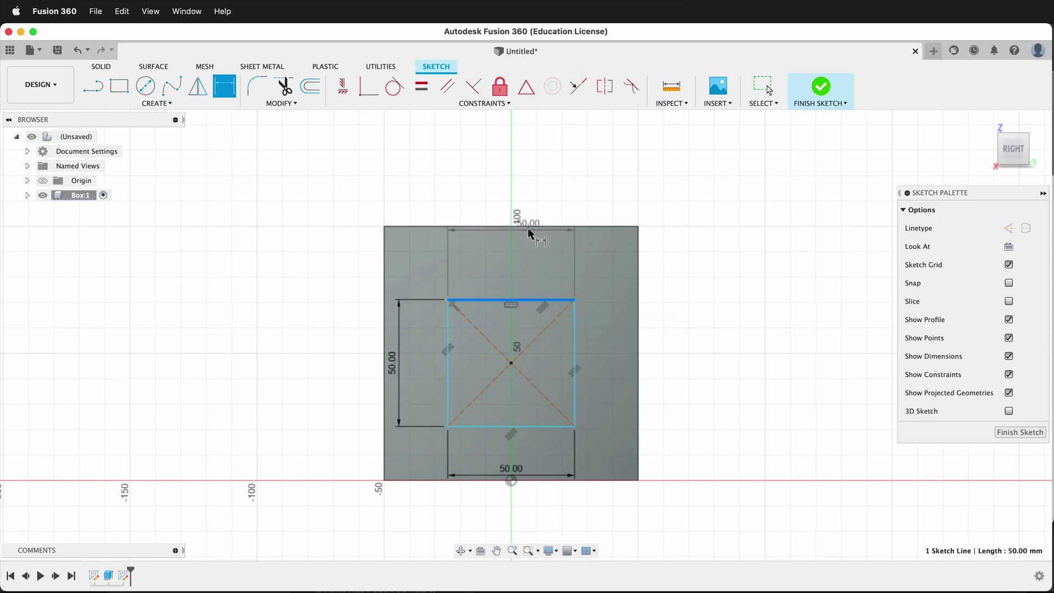
pyautogui.click(528, 226)
pyautogui.click(584, 262)
pyautogui.write('2')
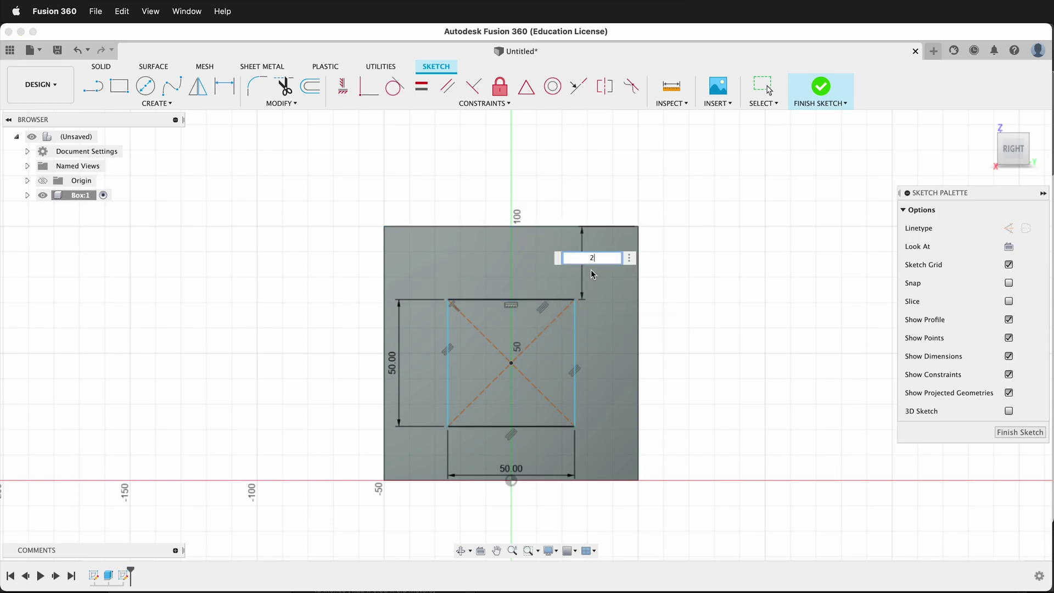
pyautogui.write('5')
pyautogui.press('Return')
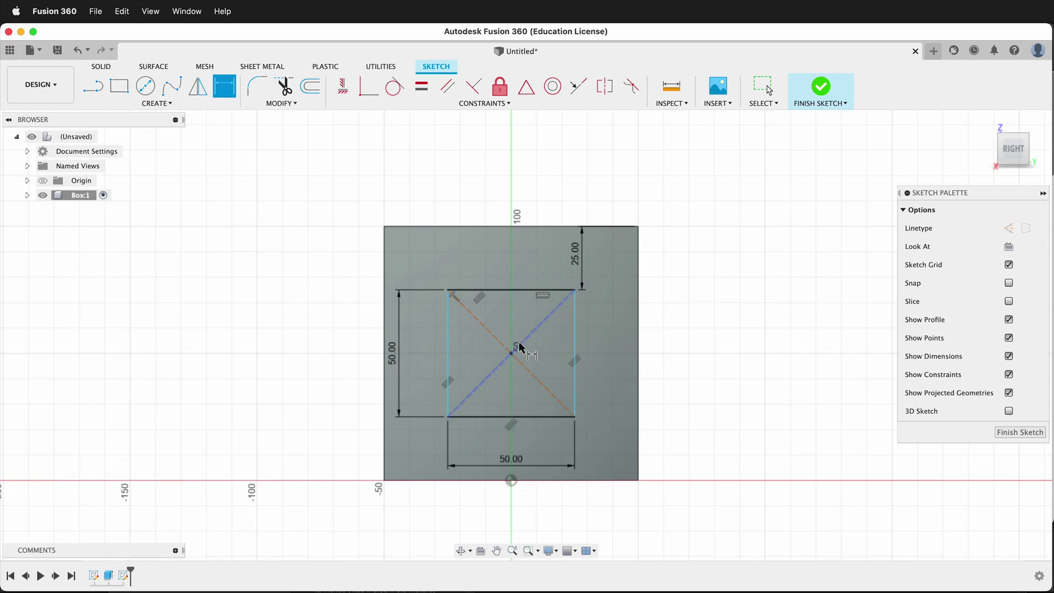
pyautogui.click(640, 369)
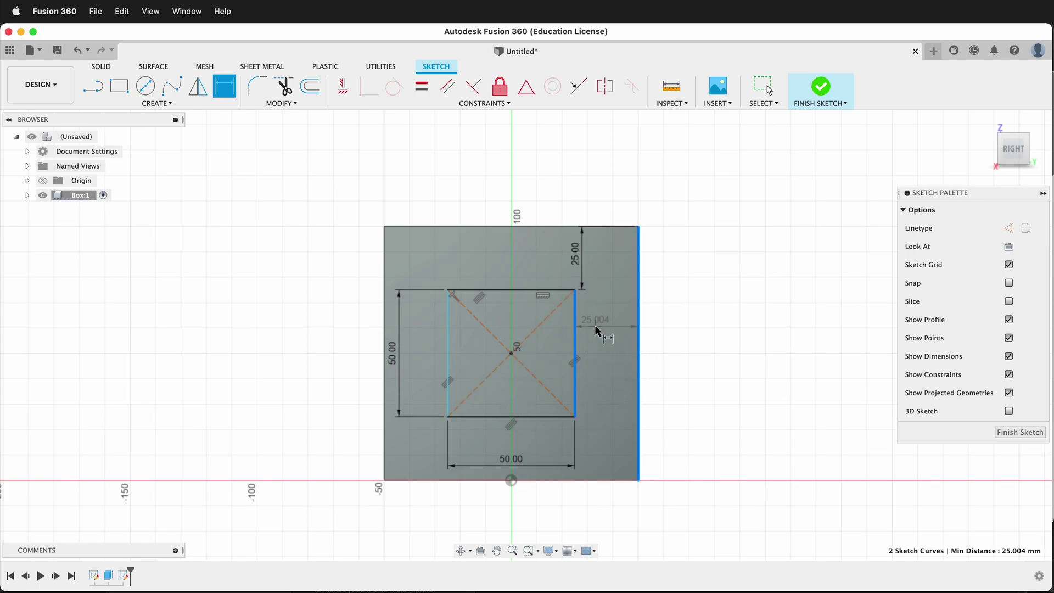
pyautogui.click(597, 327)
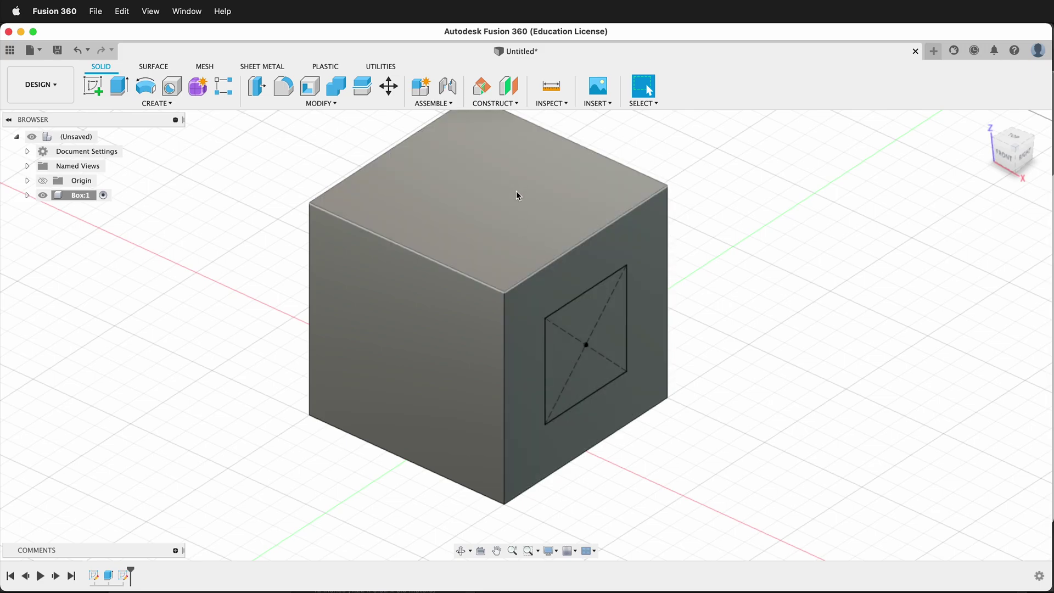
# Shell the cube with its top face removed, using an inside thickness of 3 mm
pyautogui.click(303, 88)
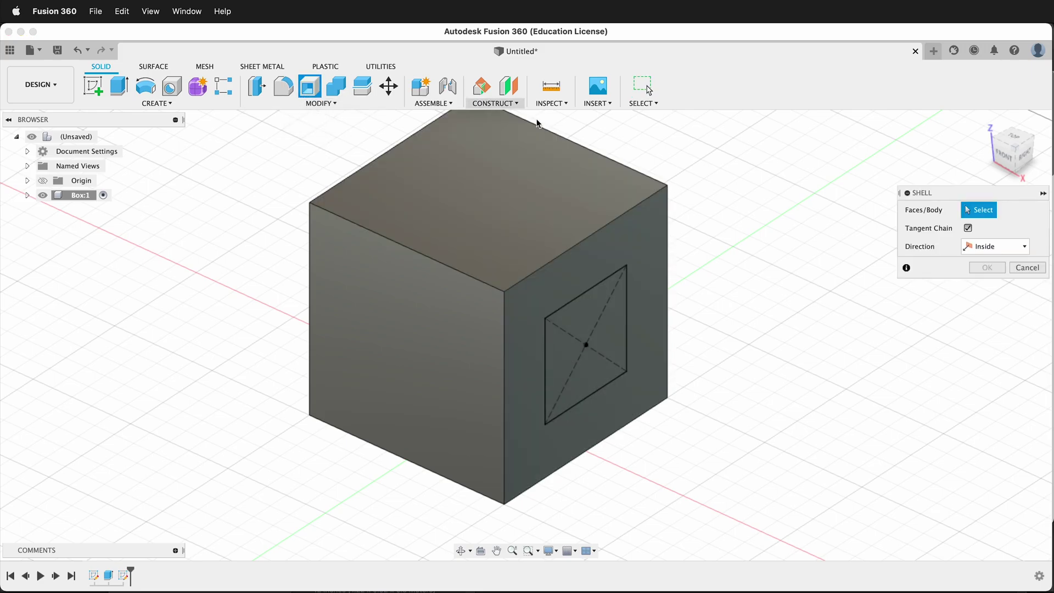
pyautogui.click(535, 213)
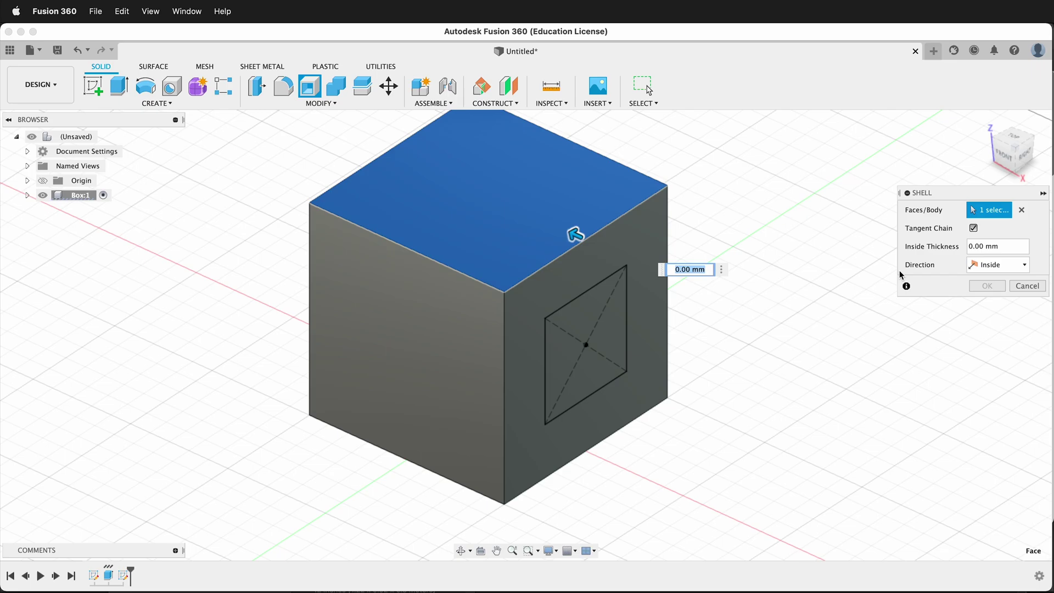
pyautogui.write('2')
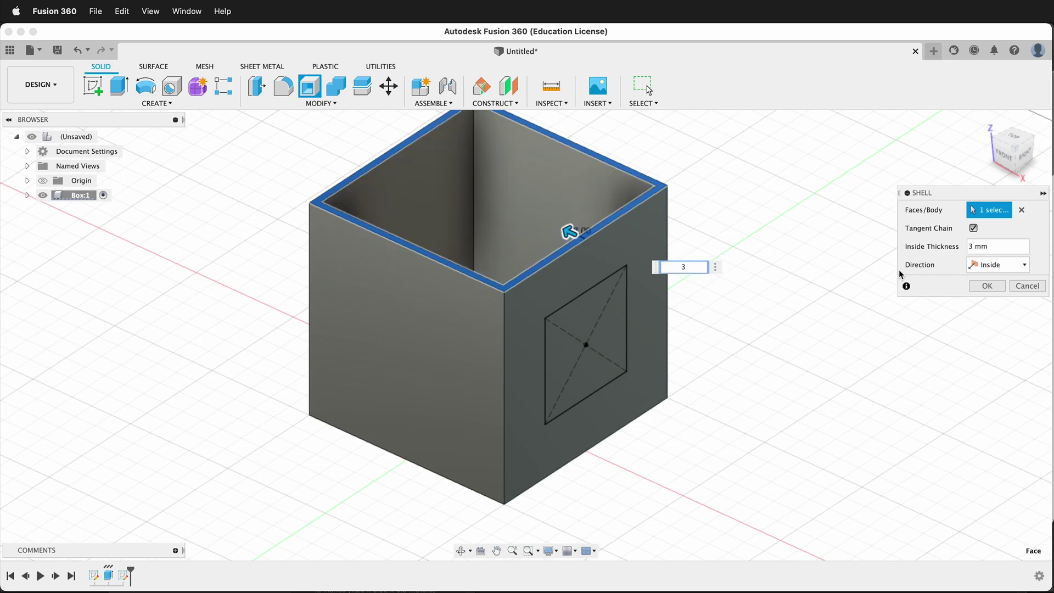
pyautogui.press('Return')
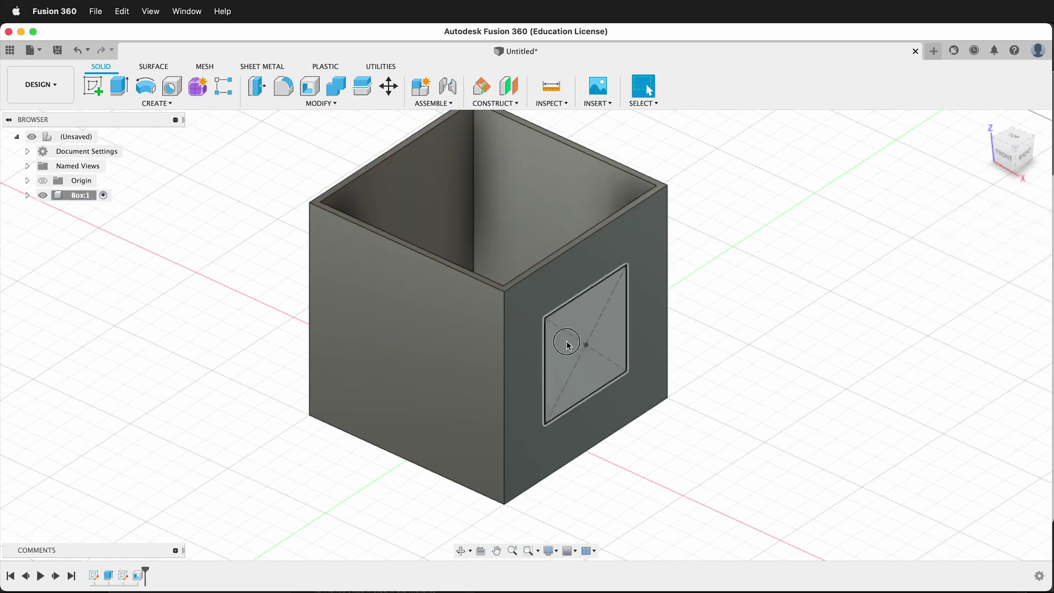
# Cut the 50 mm square profile through the box's right wall with an extrude distance of -20 mm
pyautogui.click(595, 338)
pyautogui.press('e')
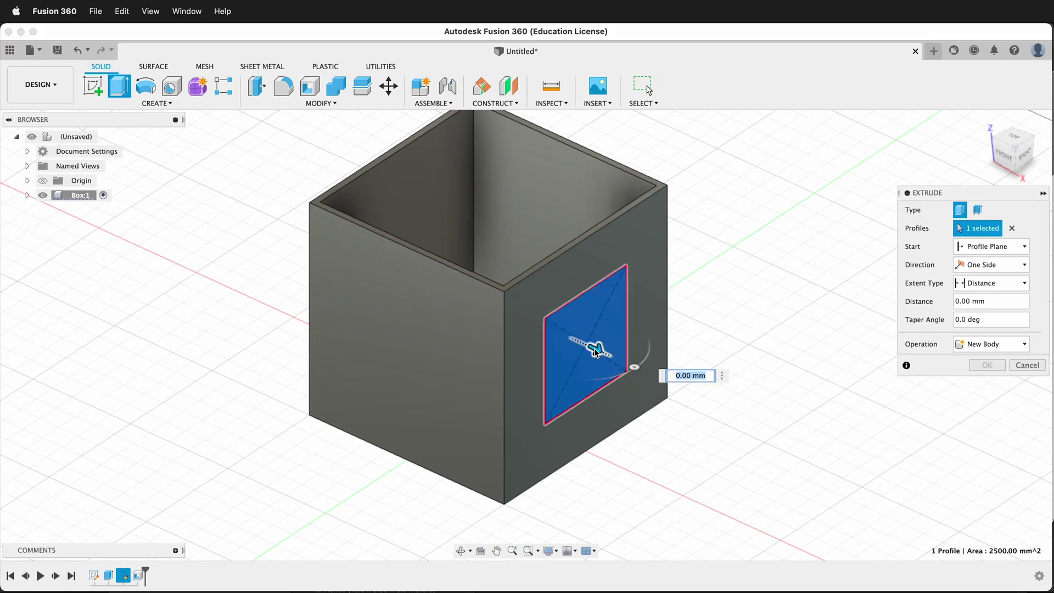
pyautogui.moveTo(601, 343); pyautogui.dragTo(560, 340)
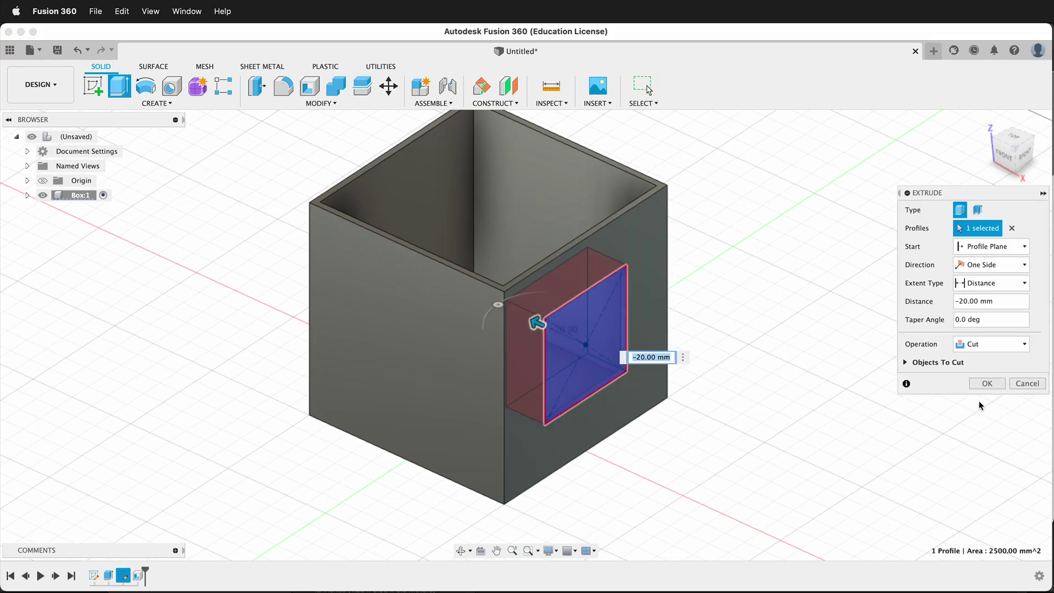
pyautogui.click(987, 384)
# Construct a midplane between the outer and inner faces of the wall that has the square opening
pyautogui.scroll(3, 661, 328)
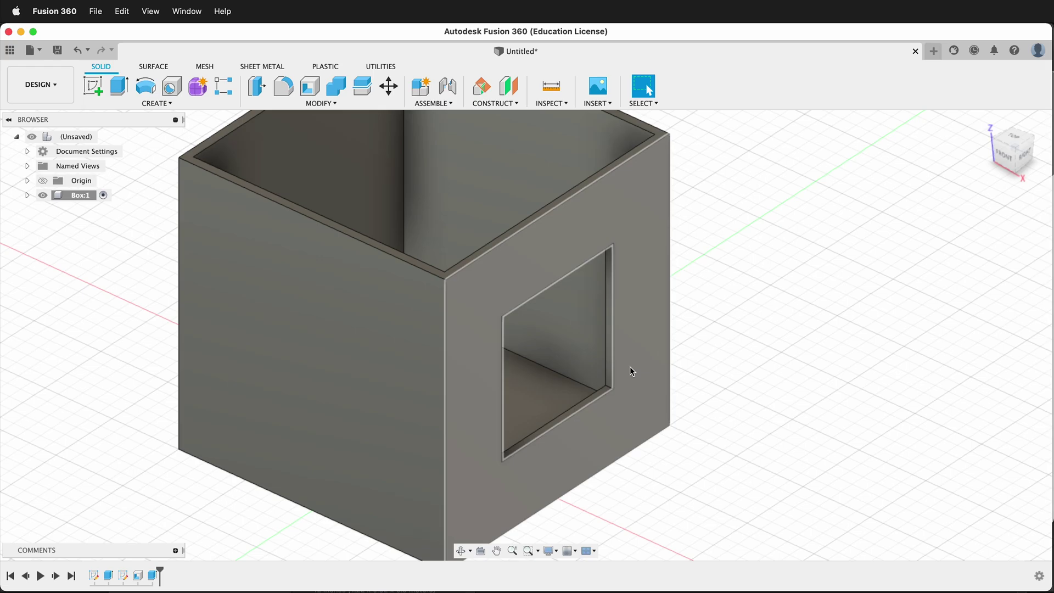
pyautogui.keyDown('shift'); pyautogui.moveTo(630, 367); pyautogui.dragTo(641, 390, button='middle'); pyautogui.keyUp('shift')
pyautogui.scroll(5, 636, 413)
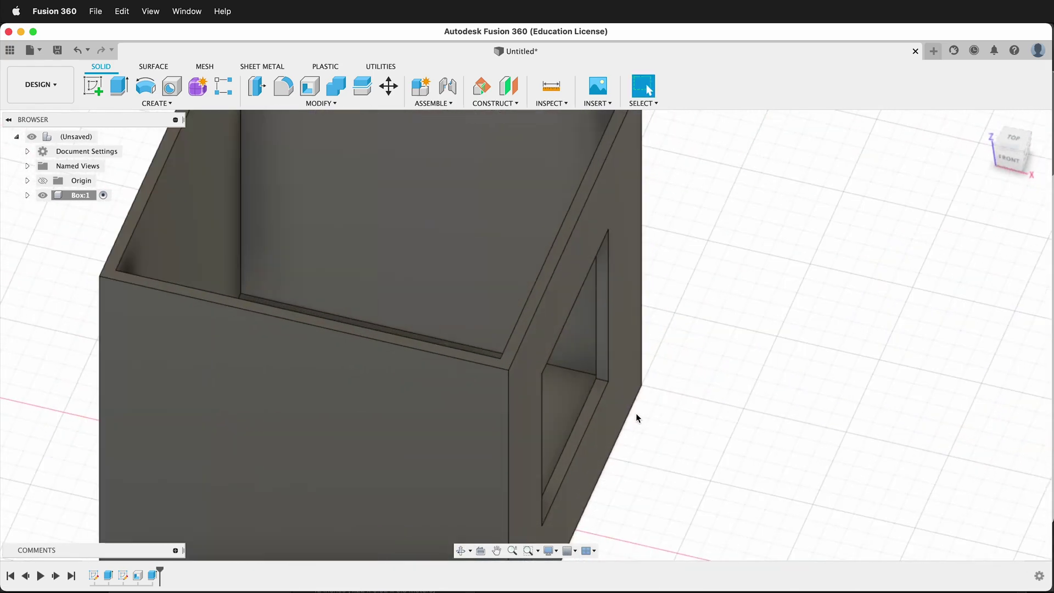
pyautogui.scroll(5, 581, 344)
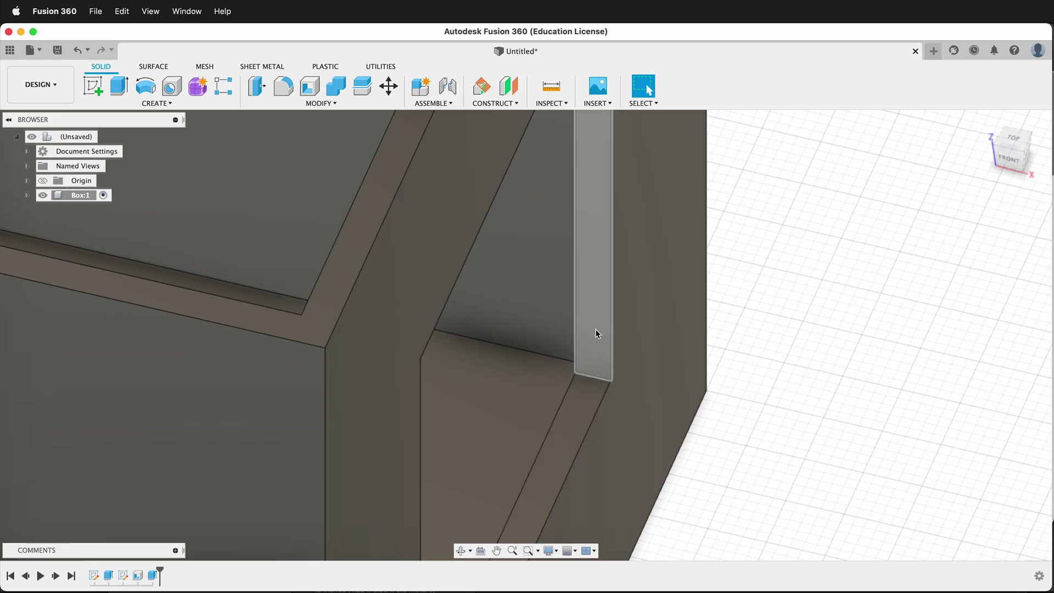
pyautogui.scroll(-3, 581, 351)
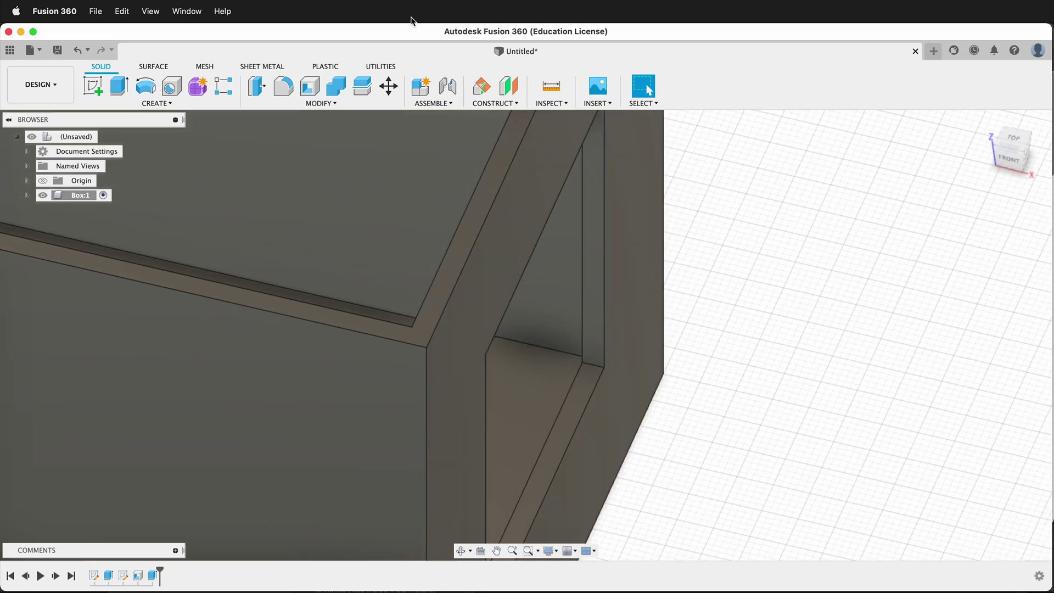
pyautogui.click(509, 104)
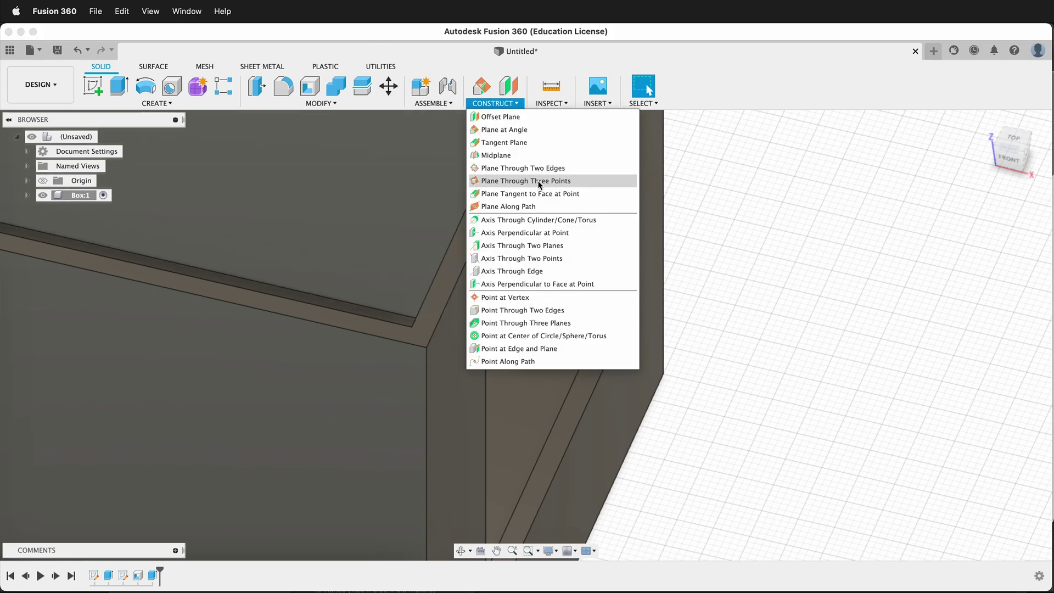
pyautogui.click(523, 156)
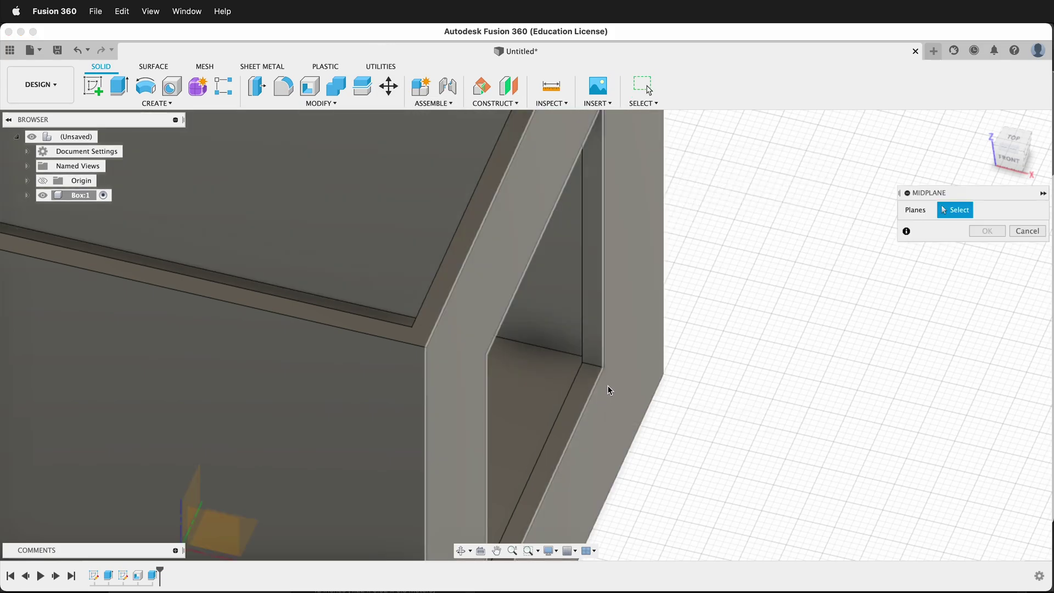
pyautogui.click(609, 387)
pyautogui.keyDown('shift'); pyautogui.moveTo(587, 380); pyautogui.dragTo(612, 395, button='middle'); pyautogui.keyUp('shift')
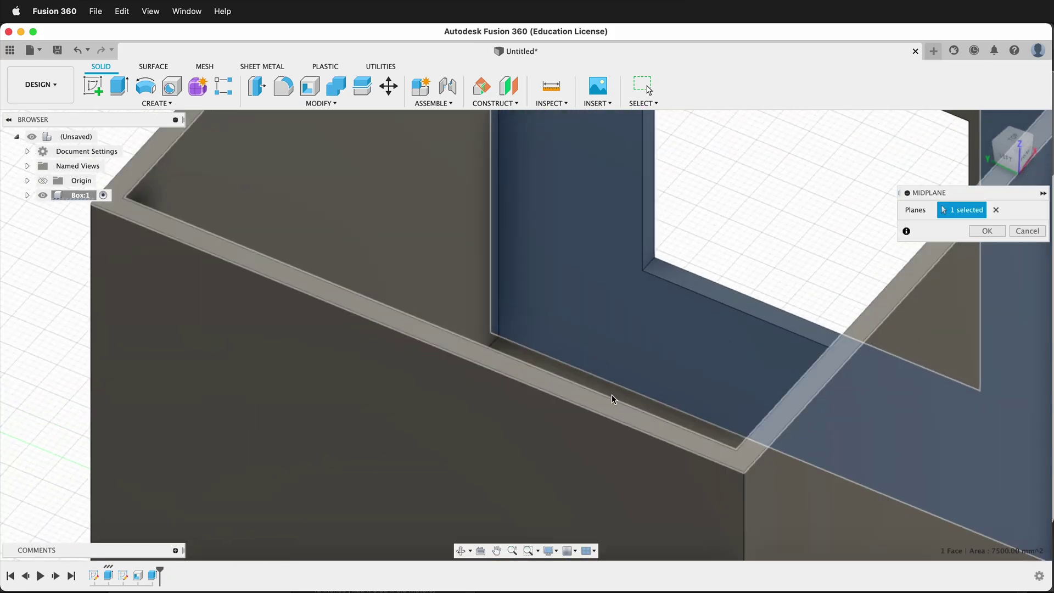
pyautogui.click(564, 274)
pyautogui.keyDown('shift'); pyautogui.moveTo(745, 341); pyautogui.dragTo(621, 350, button='middle'); pyautogui.keyUp('shift')
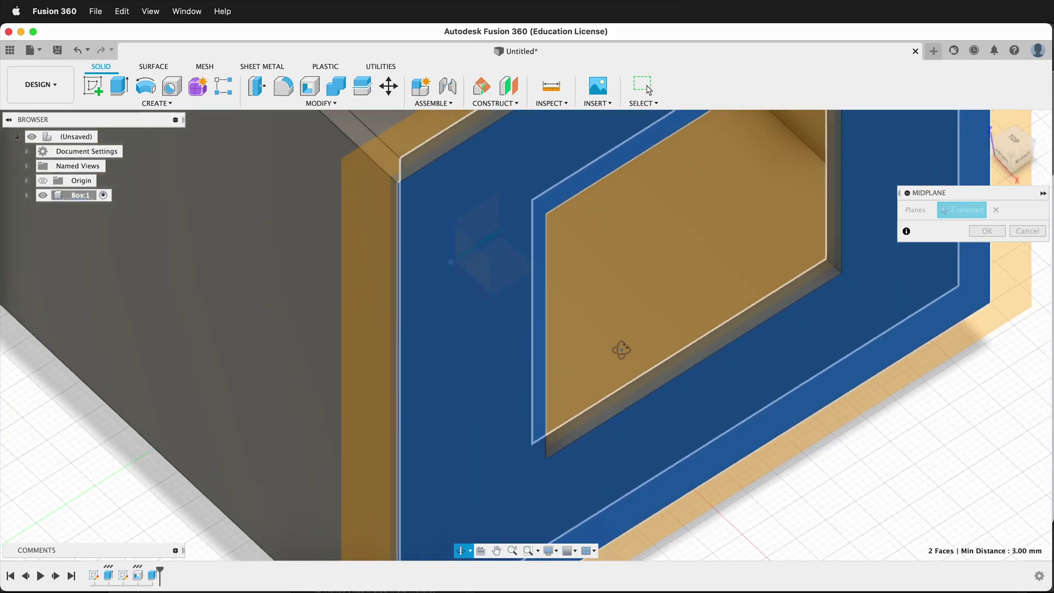
pyautogui.click(979, 232)
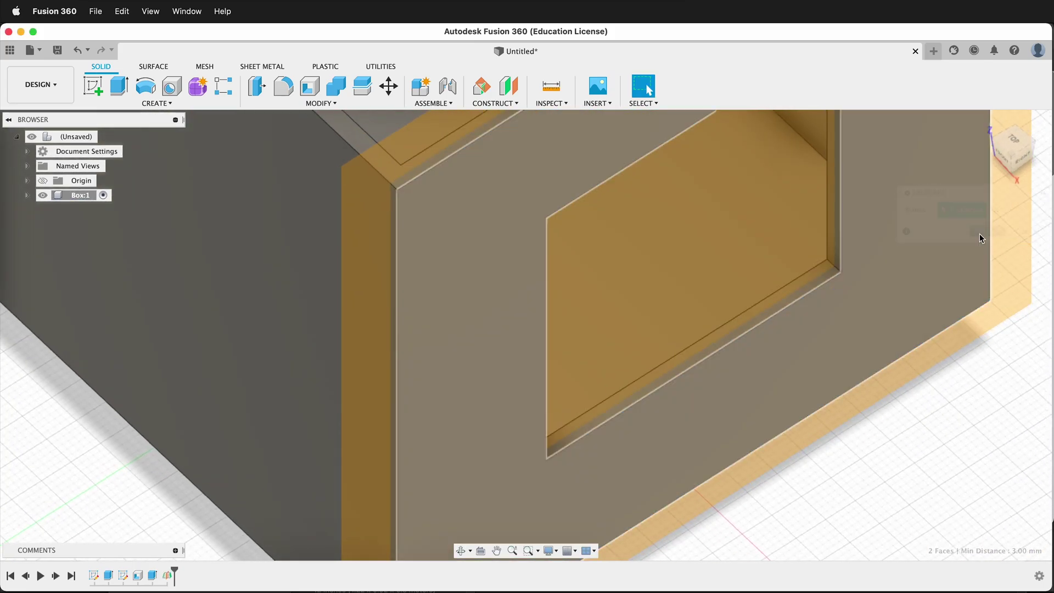
# Create a sketch on the midplane, project the outer wall face with its square opening into it, and finish the sketch
pyautogui.scroll(-4, 553, 359)
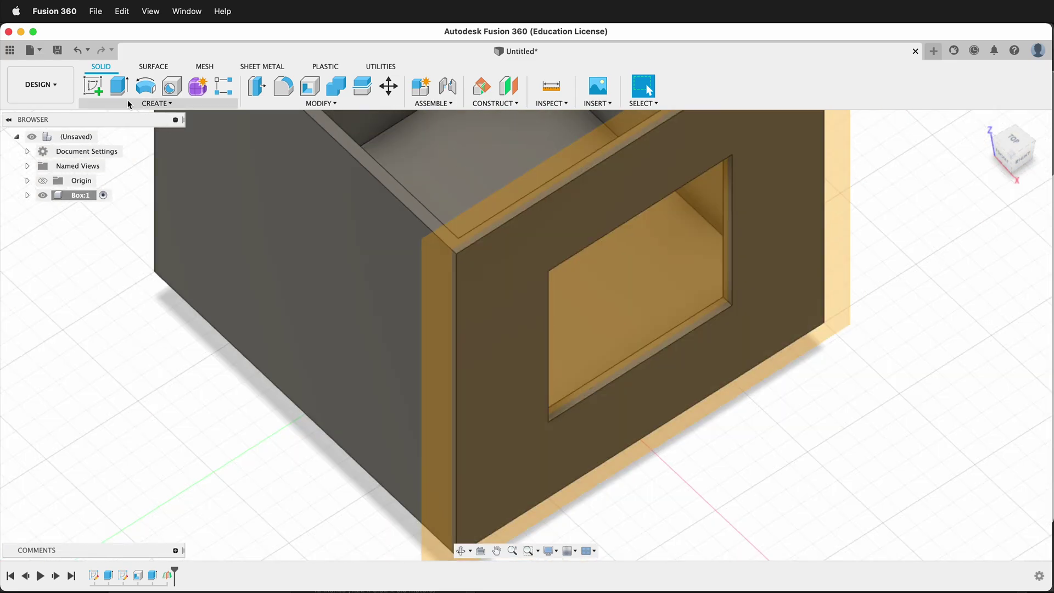
pyautogui.click(93, 86)
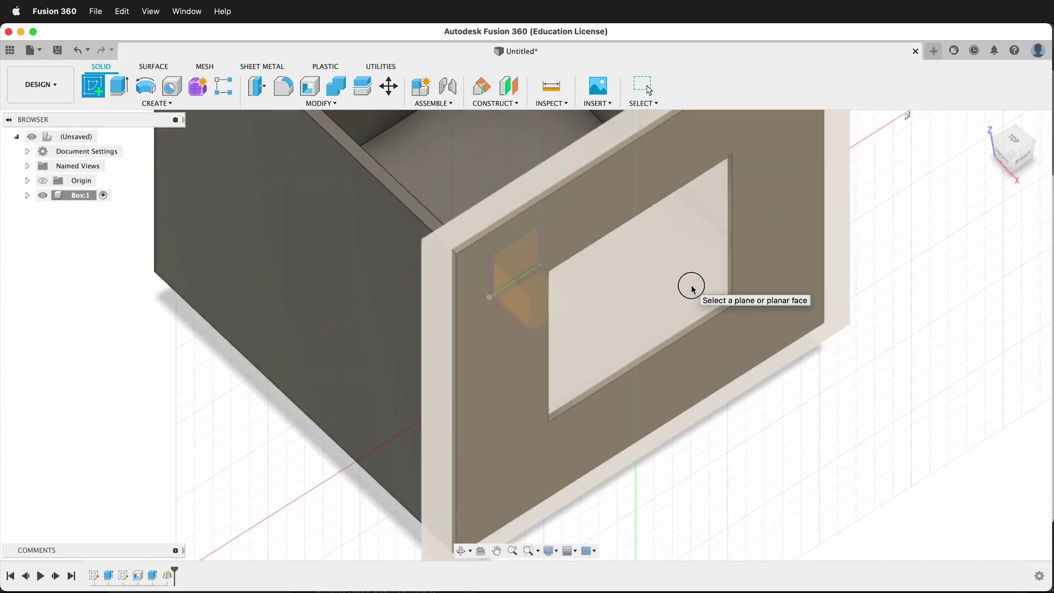
pyautogui.click(692, 288)
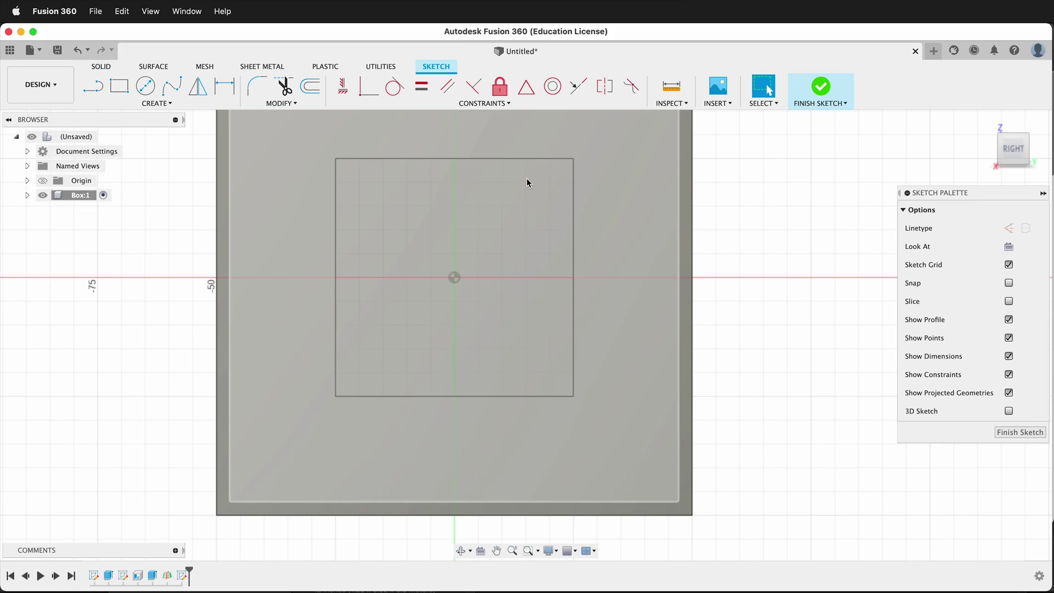
pyautogui.press('p')
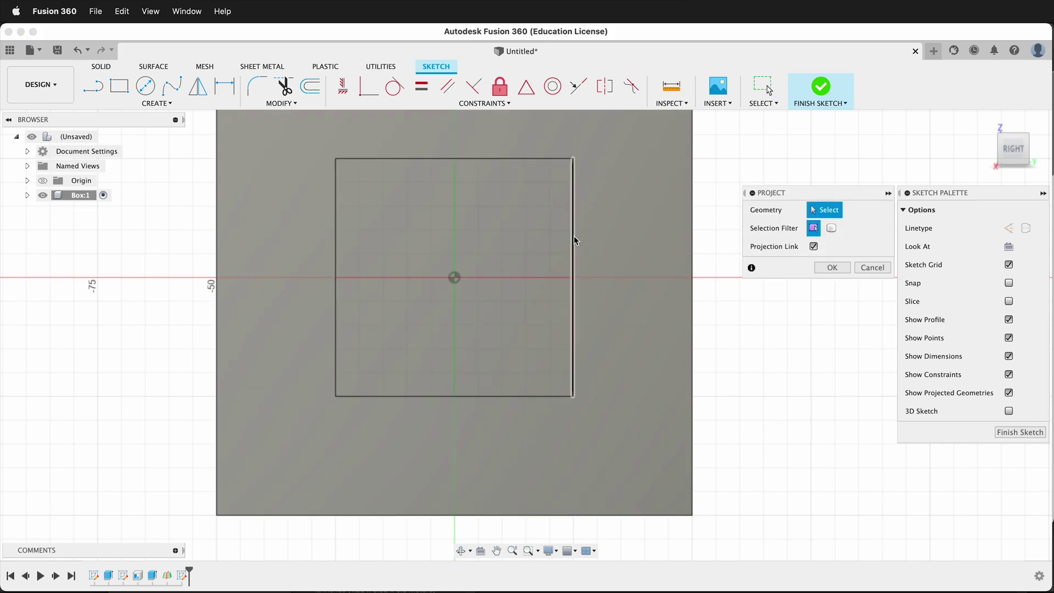
pyautogui.click(587, 186)
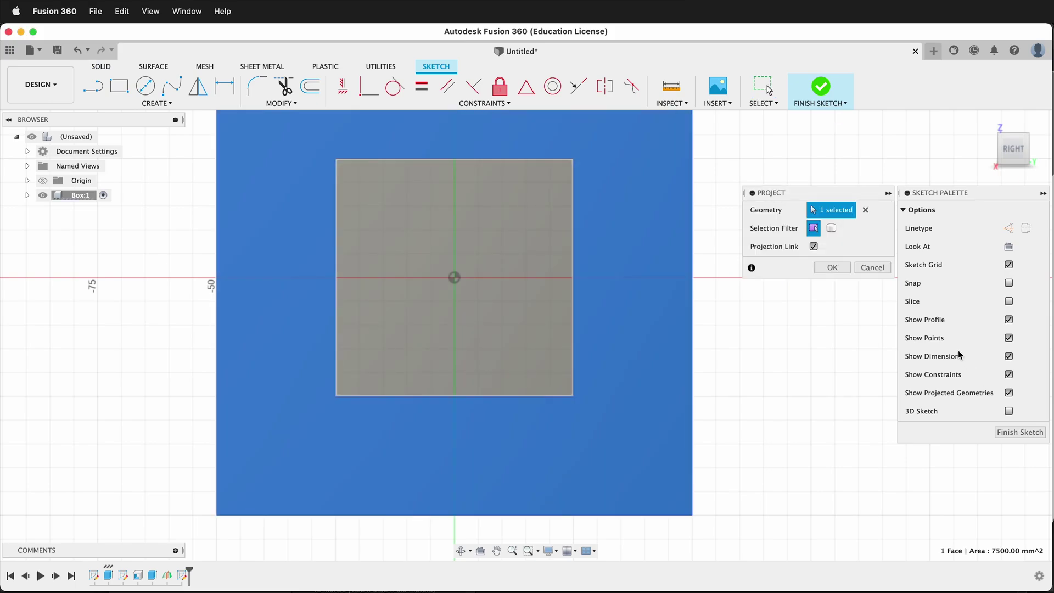
pyautogui.click(834, 268)
pyautogui.keyDown('shift'); pyautogui.moveTo(473, 413); pyautogui.dragTo(535, 440, button='middle'); pyautogui.keyUp('shift')
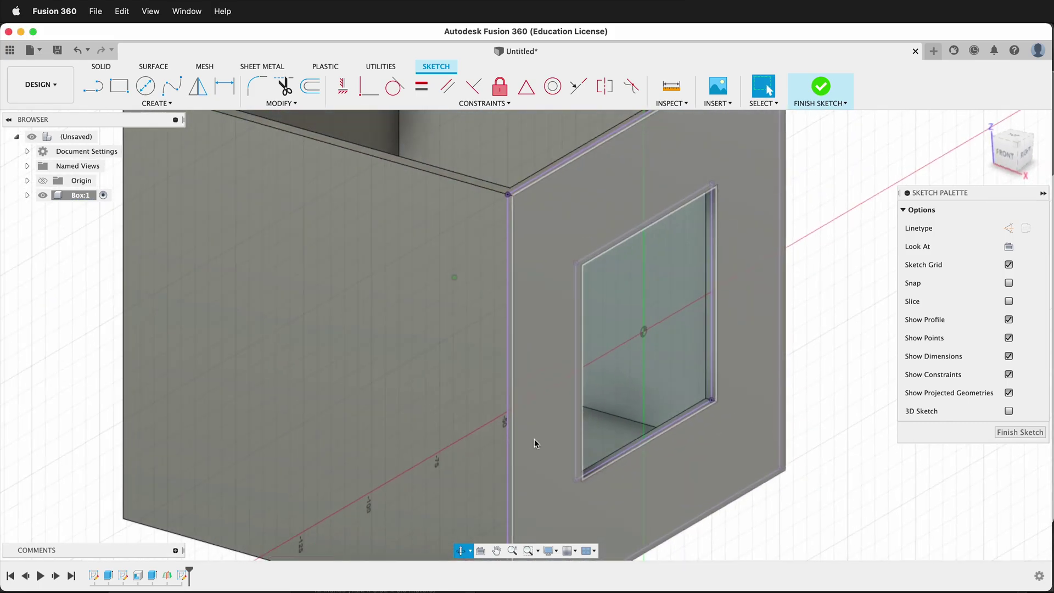
pyautogui.scroll(4, 732, 405)
pyautogui.scroll(3, 732, 404)
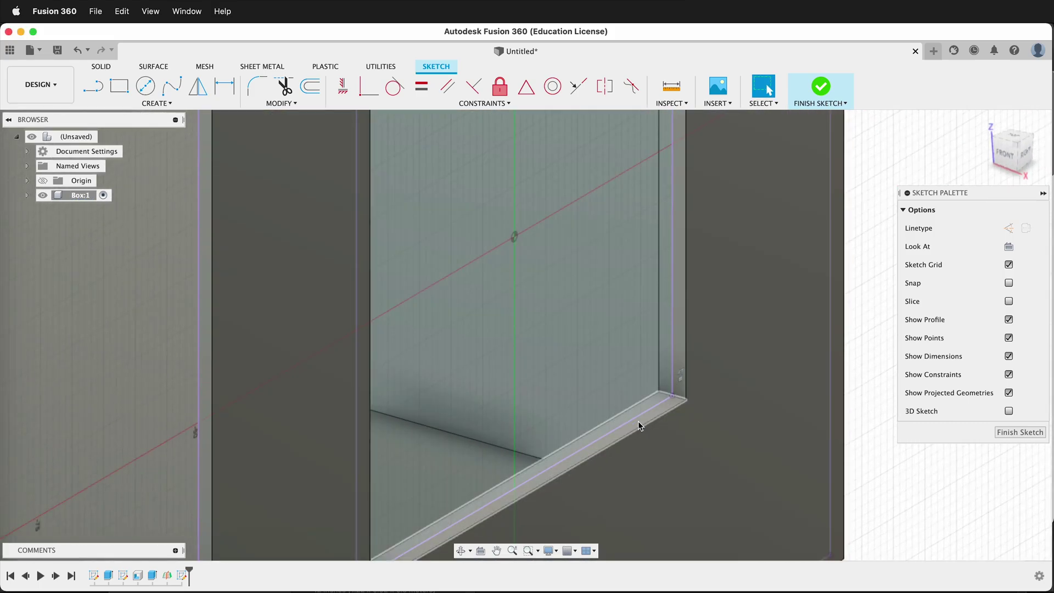
pyautogui.click(1033, 435)
# Sketch a 1.5 x 1.5 mm center rectangle on the opening's bottom face, centred on the projected opening corner, and finish the sketch
pyautogui.scroll(-4, 600, 305)
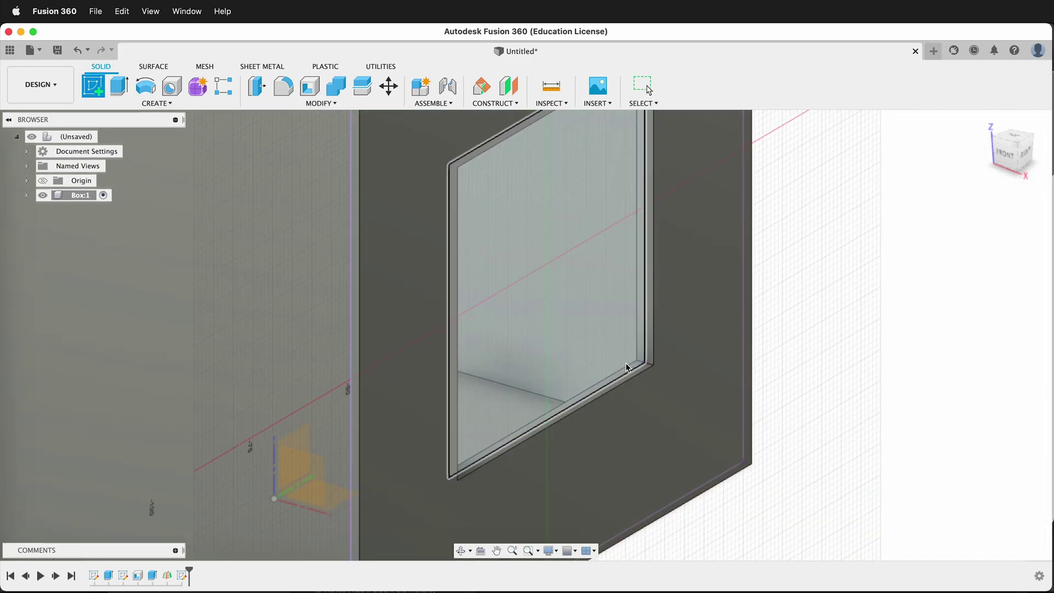
pyautogui.scroll(5, 646, 358)
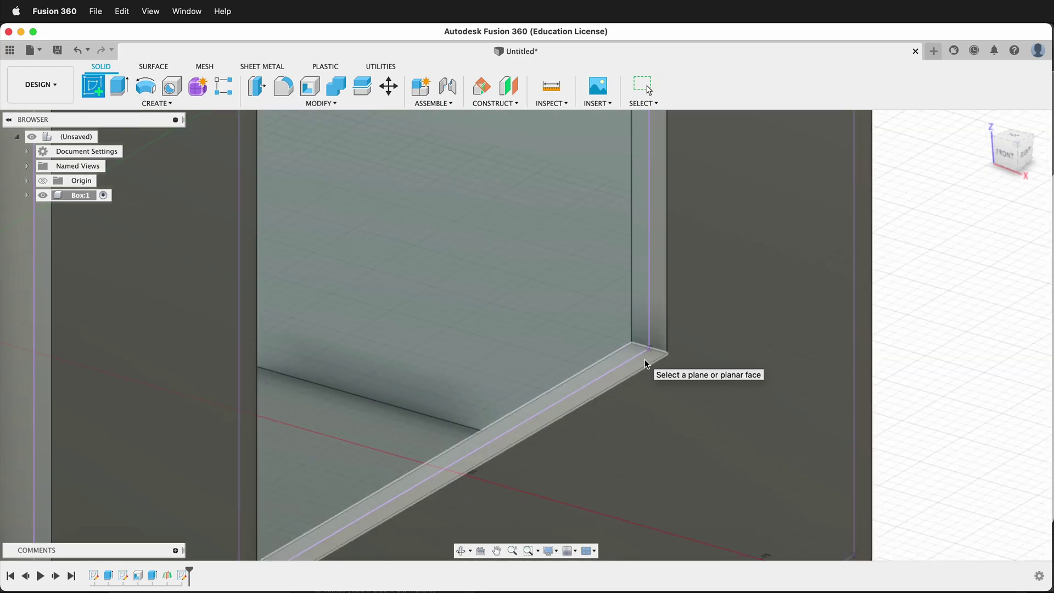
pyautogui.click(644, 359)
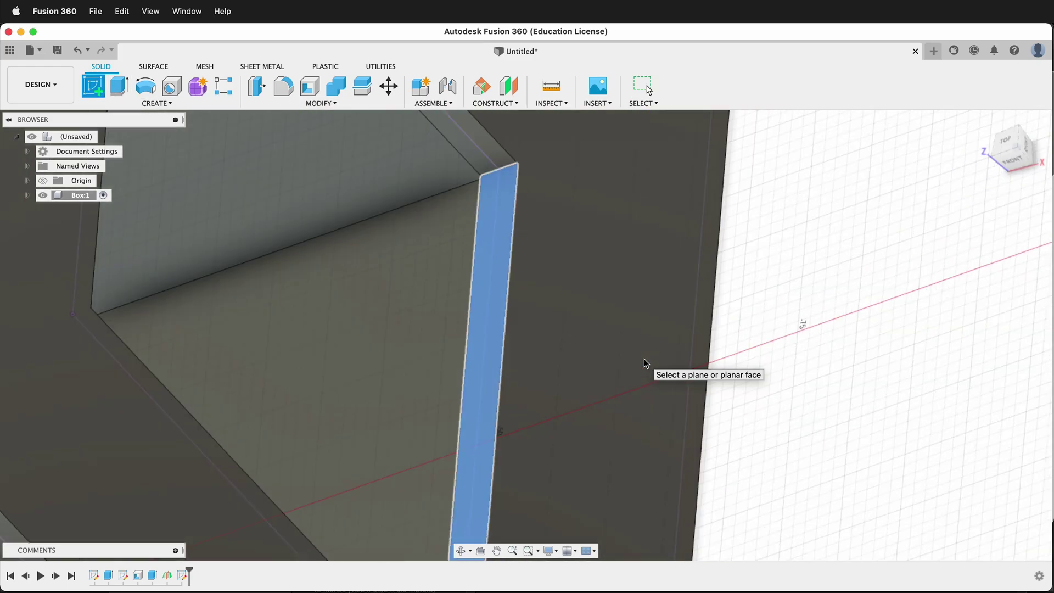
pyautogui.moveTo(626, 365)
pyautogui.keyDown('shift'); pyautogui.mouseDown(button='middle')
pyautogui.moveTo(583, 366)
pyautogui.moveTo(579, 352)
pyautogui.moveTo(493, 355)
pyautogui.moveTo(588, 287)
pyautogui.moveTo(585, 439)
pyautogui.mouseUp(button='middle'); pyautogui.keyUp('shift')
pyautogui.scroll(6, 585, 439)
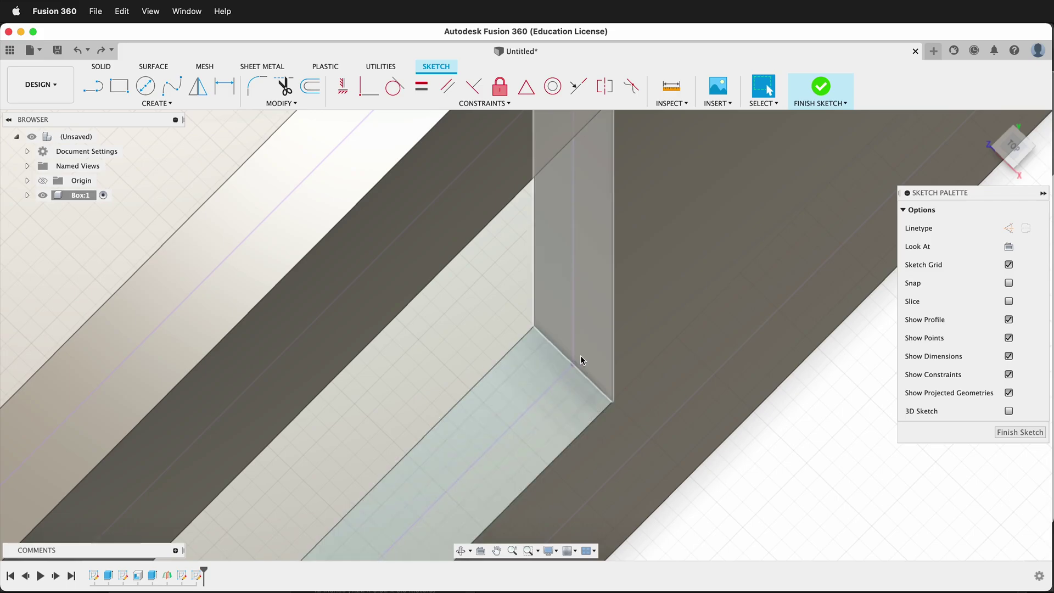
pyautogui.click(160, 103)
pyautogui.moveTo(142, 130)
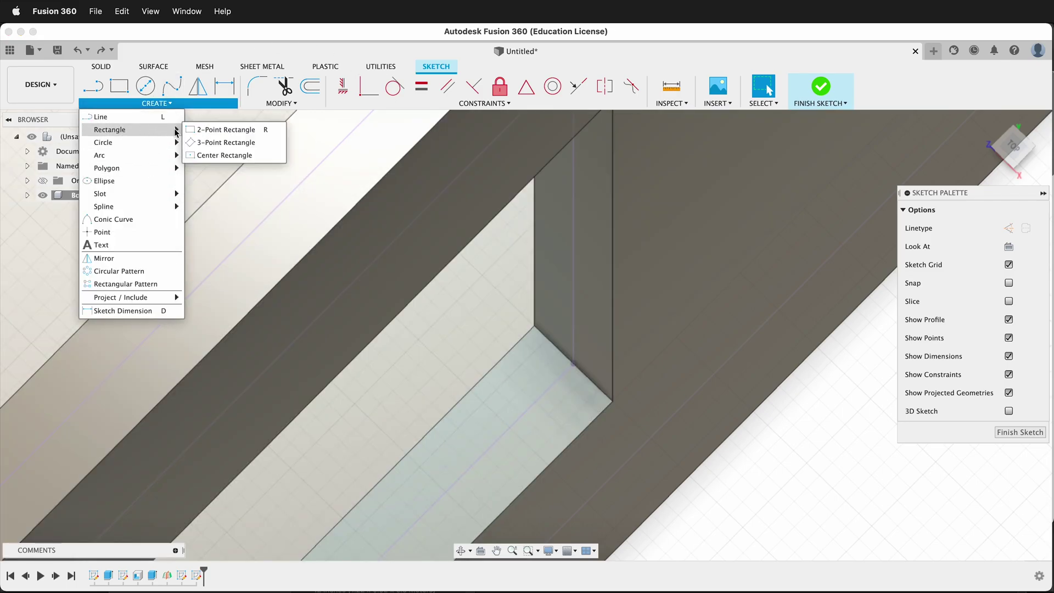
pyautogui.click(219, 158)
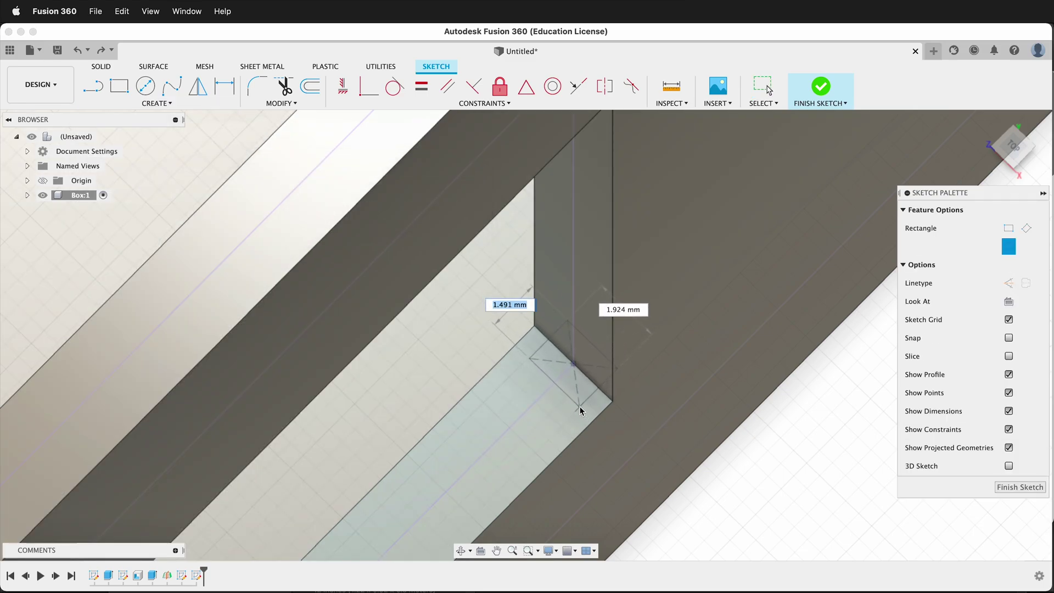
pyautogui.write('1.5')
pyautogui.press('Tab')
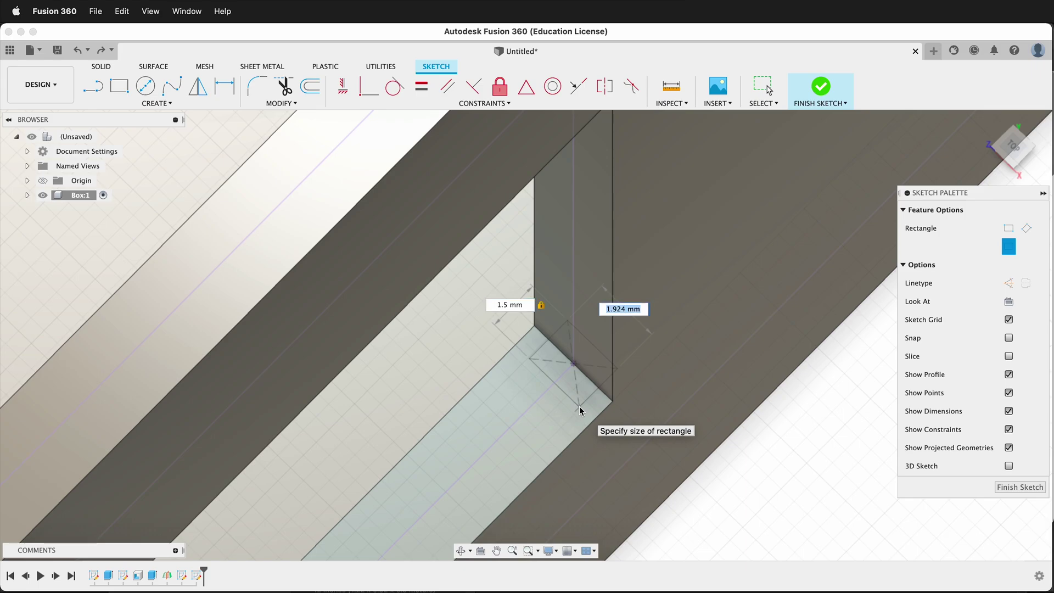
pyautogui.write('1.5')
pyautogui.press('Return')
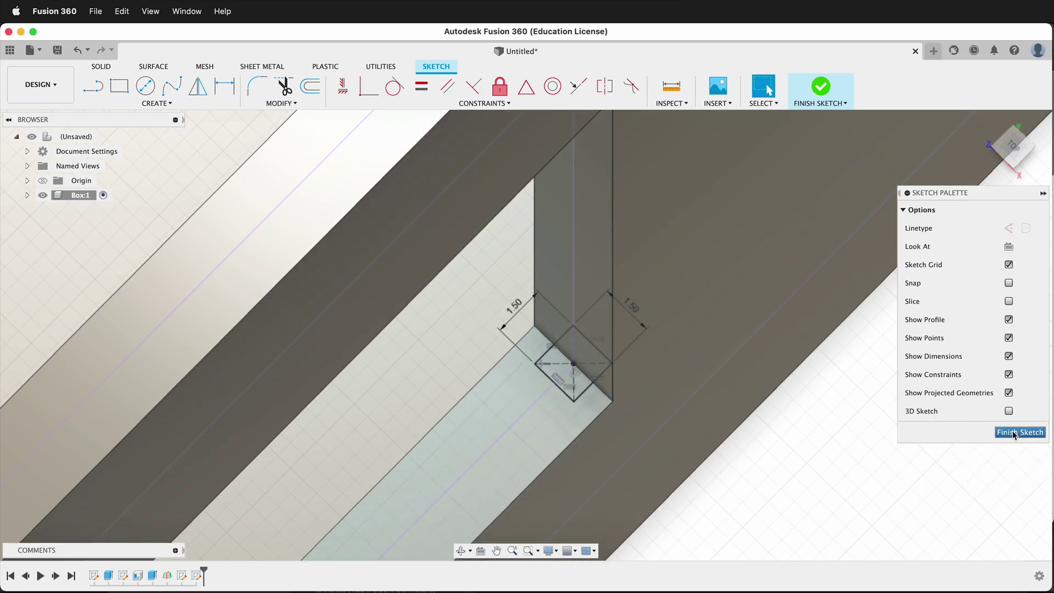
pyautogui.click(1014, 433)
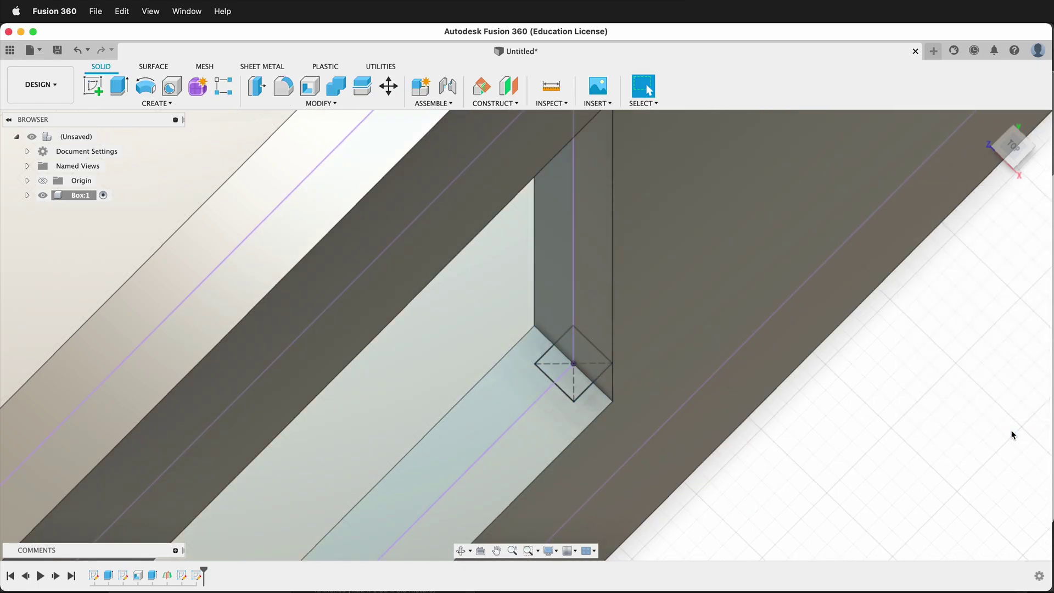
# Sweep both halves of the 1.5 mm square as a cut along the projected opening outline to form a groove
pyautogui.click(149, 104)
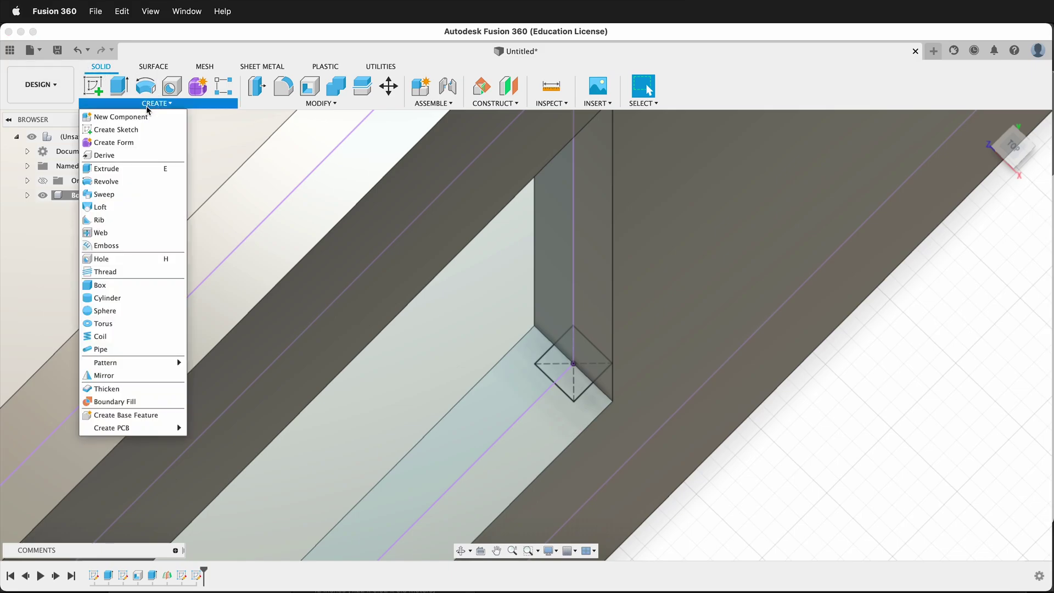
pyautogui.click(116, 194)
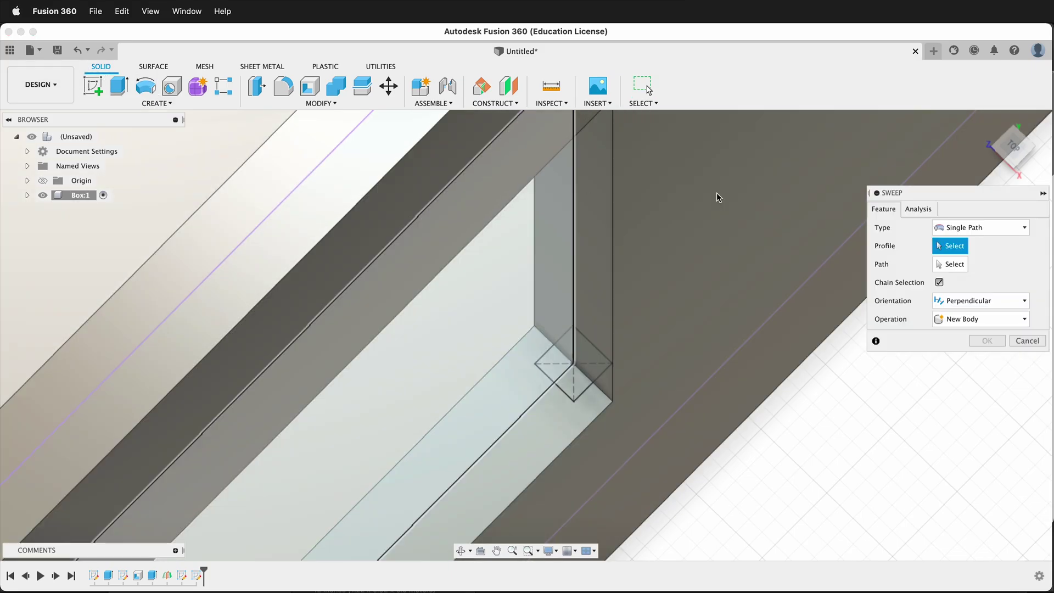
pyautogui.click(565, 383)
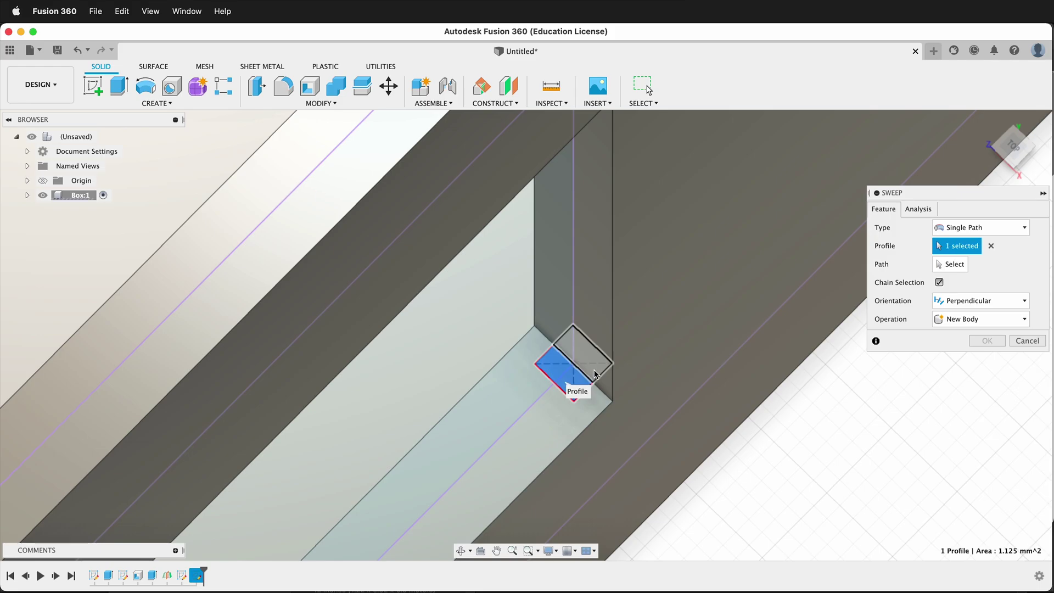
pyautogui.click(598, 372)
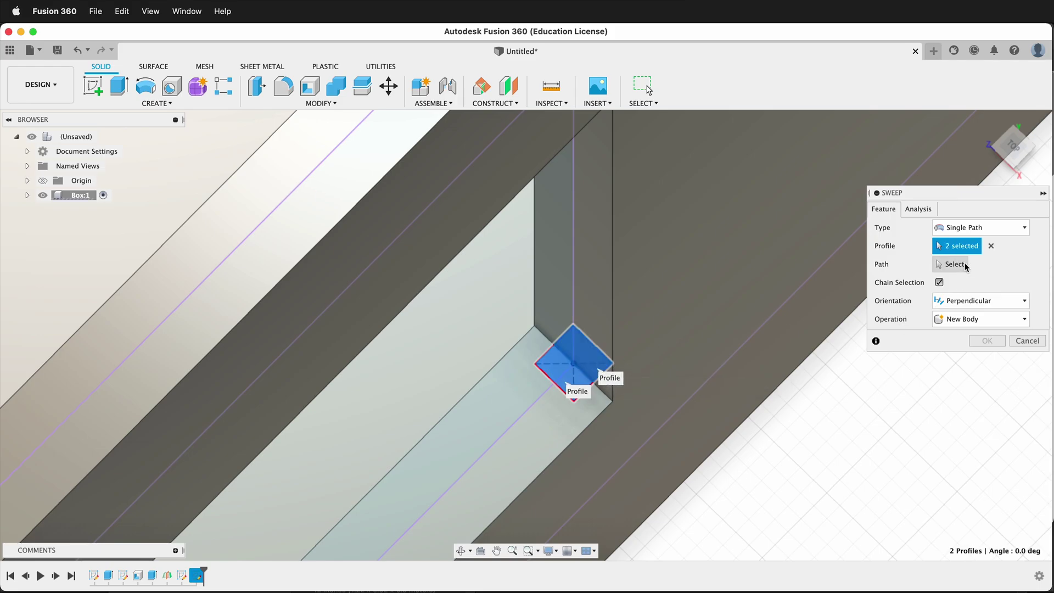
pyautogui.click(571, 236)
pyautogui.keyDown('shift'); pyautogui.moveTo(653, 407); pyautogui.dragTo(614, 380, button='middle'); pyautogui.keyUp('shift')
pyautogui.scroll(-5, 613, 379)
pyautogui.scroll(-8, 612, 372)
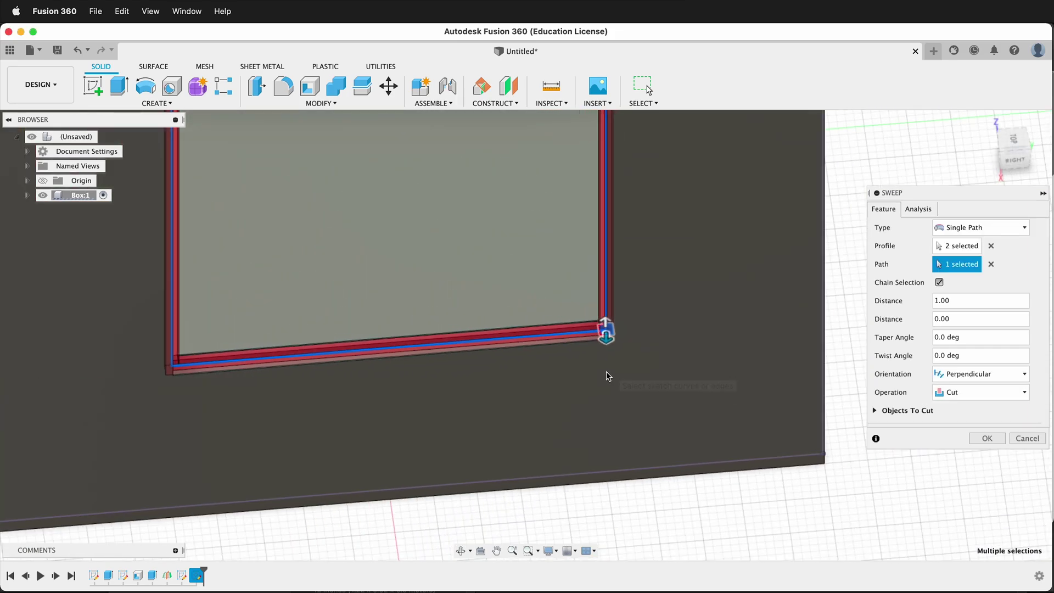
pyautogui.keyDown('shift'); pyautogui.moveTo(346, 355); pyautogui.dragTo(447, 366, button='middle'); pyautogui.keyUp('shift')
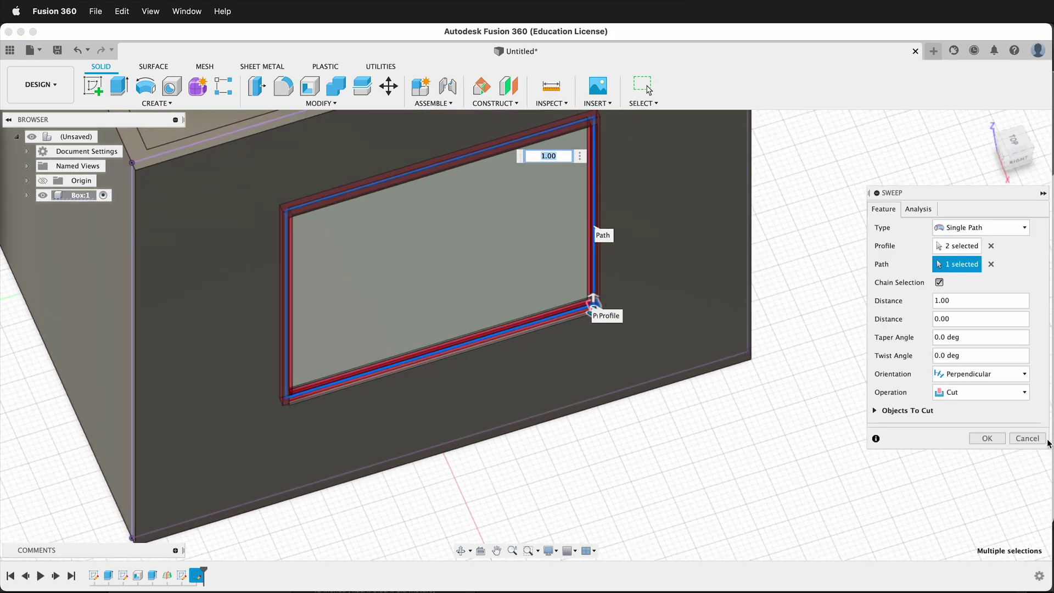
pyautogui.click(988, 438)
# Activate the top-level assembly and create a new internal component named Glass
pyautogui.scroll(8, 516, 255)
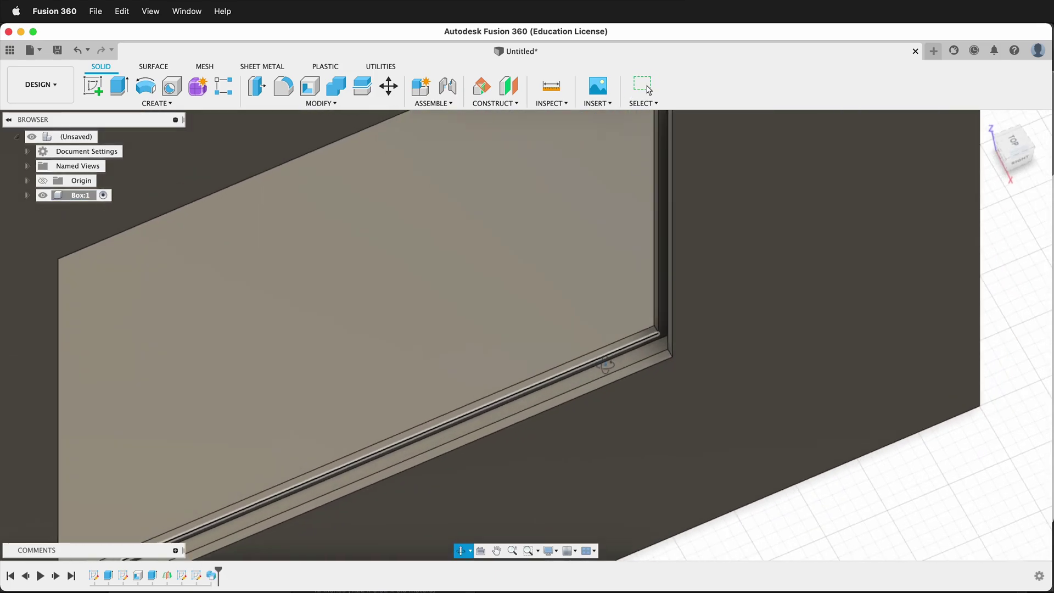
pyautogui.keyDown('shift'); pyautogui.moveTo(605, 365); pyautogui.dragTo(639, 356, button='middle'); pyautogui.keyUp('shift')
pyautogui.scroll(-4, 638, 354)
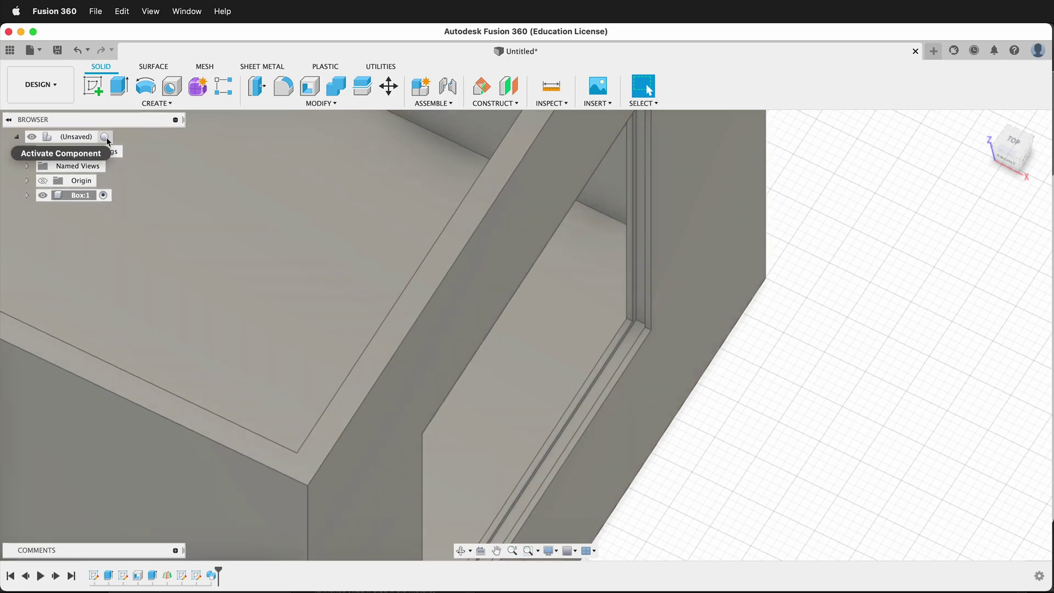
pyautogui.click(107, 137)
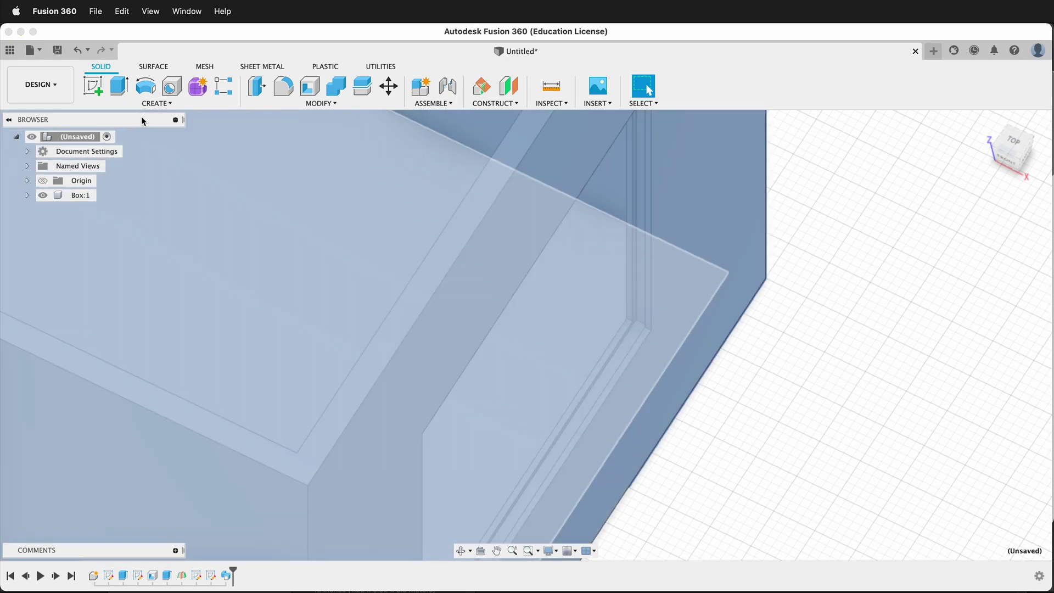
pyautogui.click(170, 103)
pyautogui.click(132, 113)
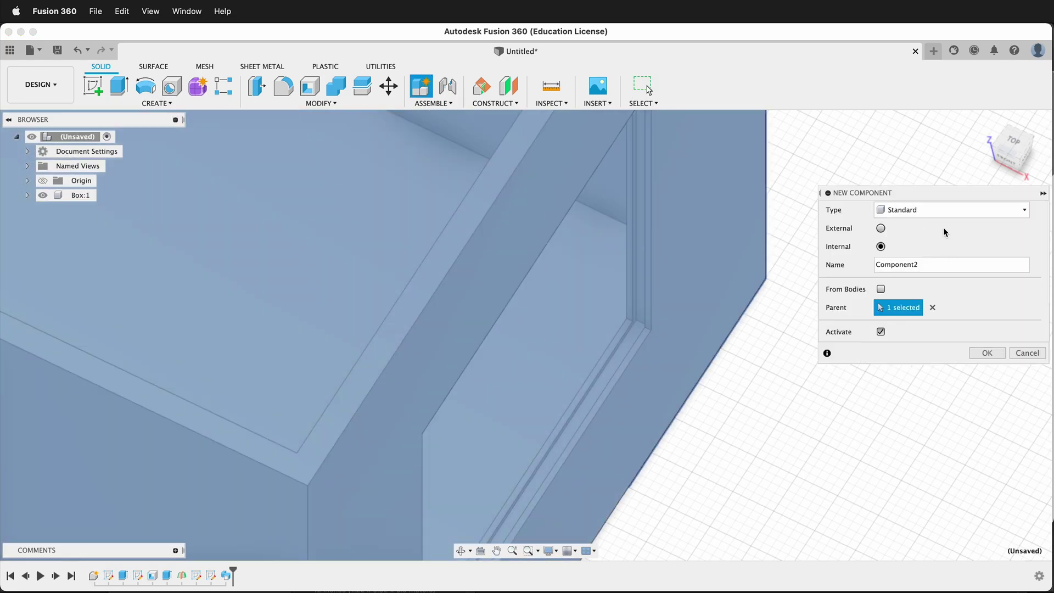
pyautogui.click(850, 263)
pyautogui.write('Glass')
pyautogui.press('Return')
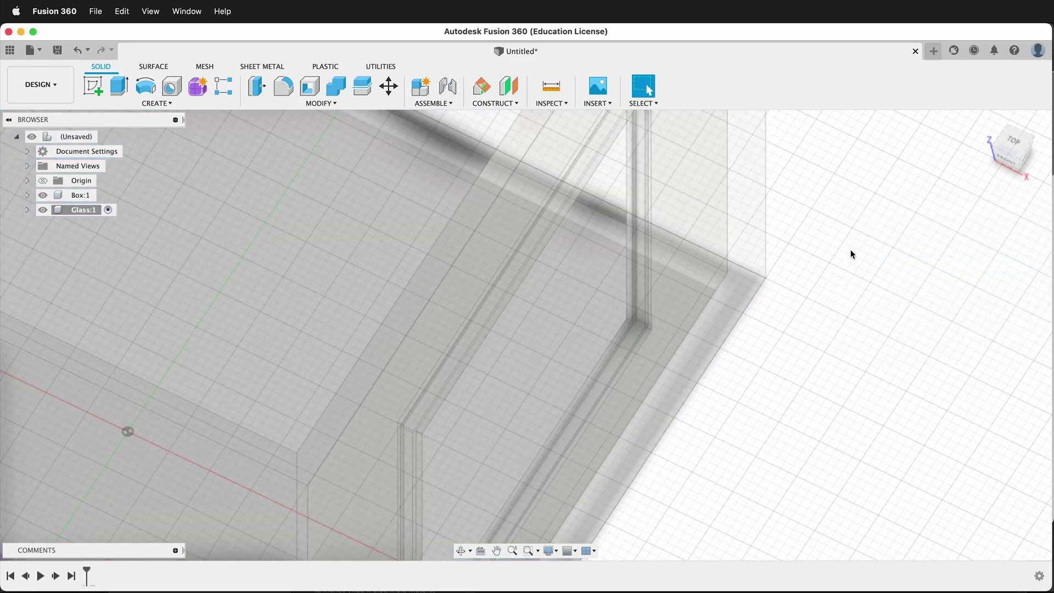
# Create a sketch on the groove's vertical end face in the window opening and project that narrow face into it
pyautogui.click(93, 86)
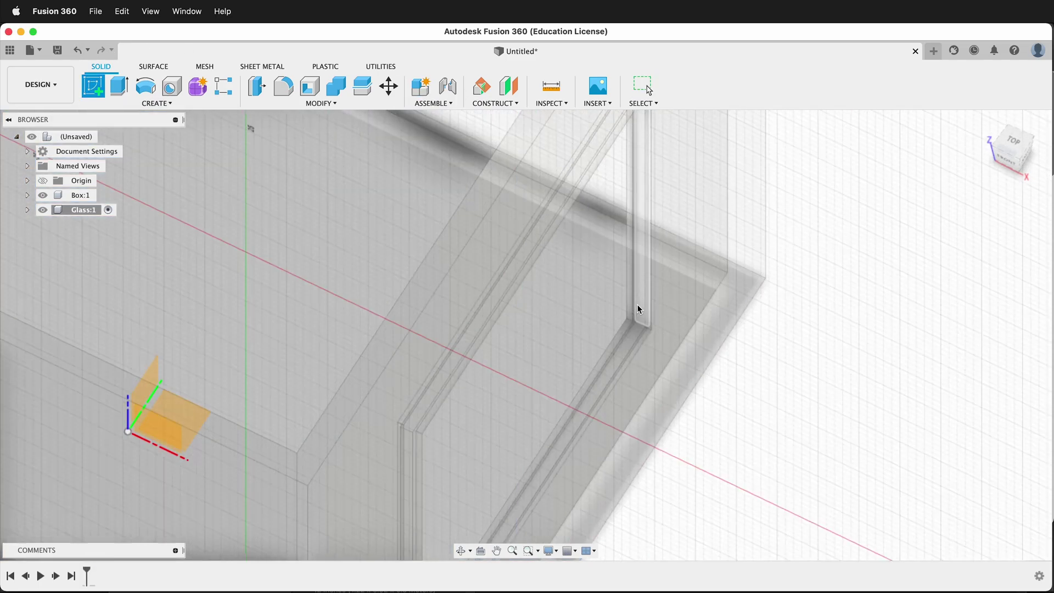
pyautogui.click(640, 306)
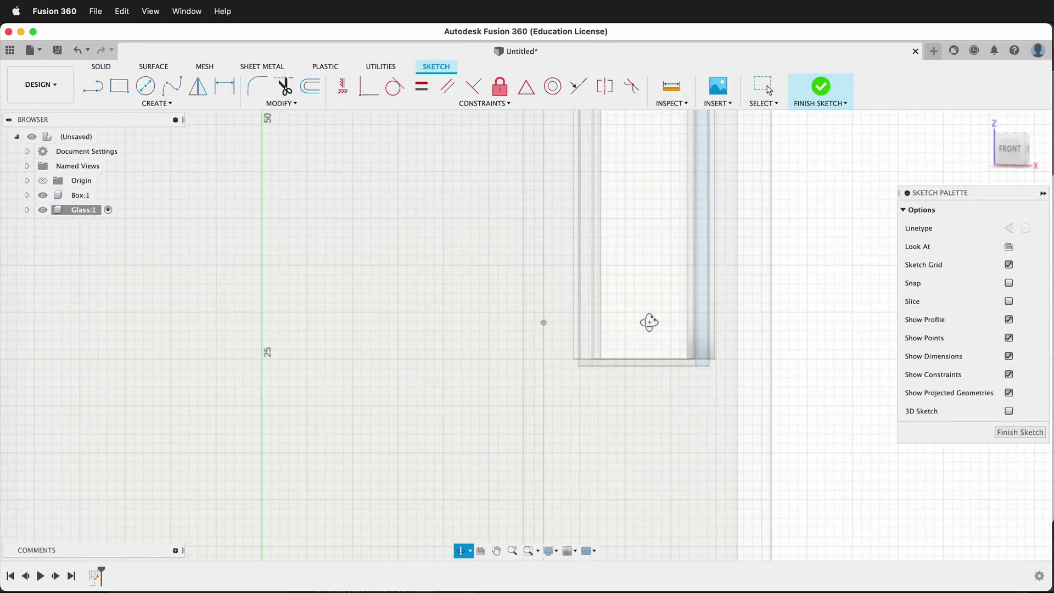
pyautogui.scroll(-3, 662, 346)
pyautogui.scroll(-5, 726, 330)
pyautogui.scroll(3, 762, 177)
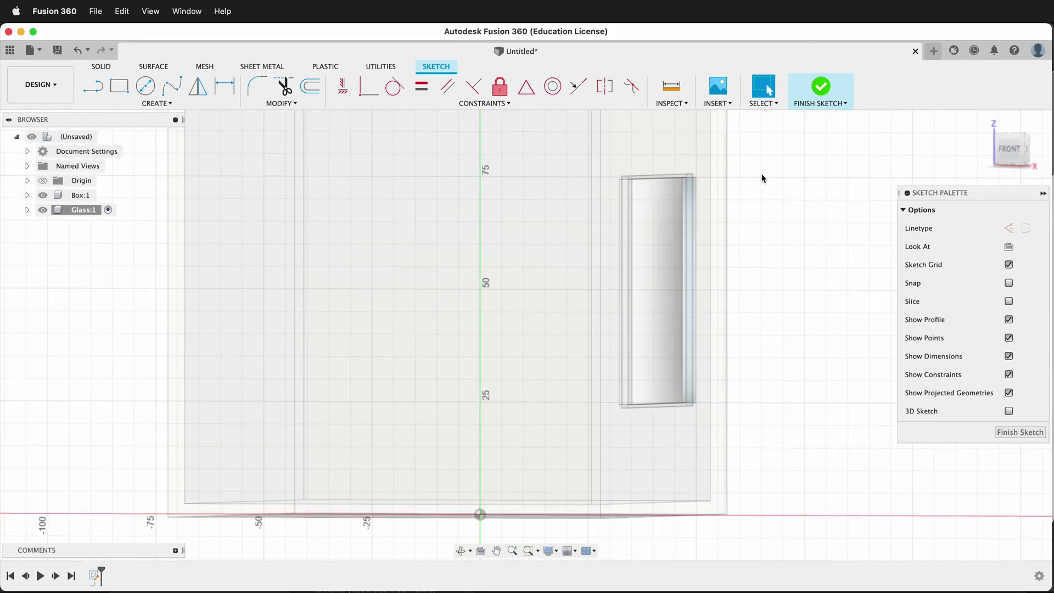
pyautogui.press('p')
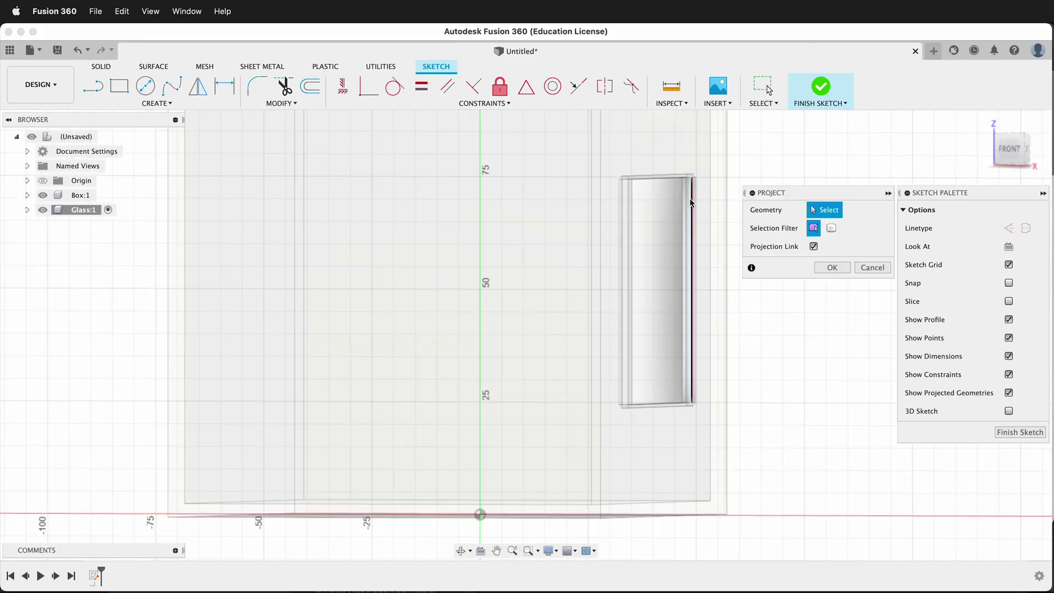
pyautogui.scroll(3, 689, 201)
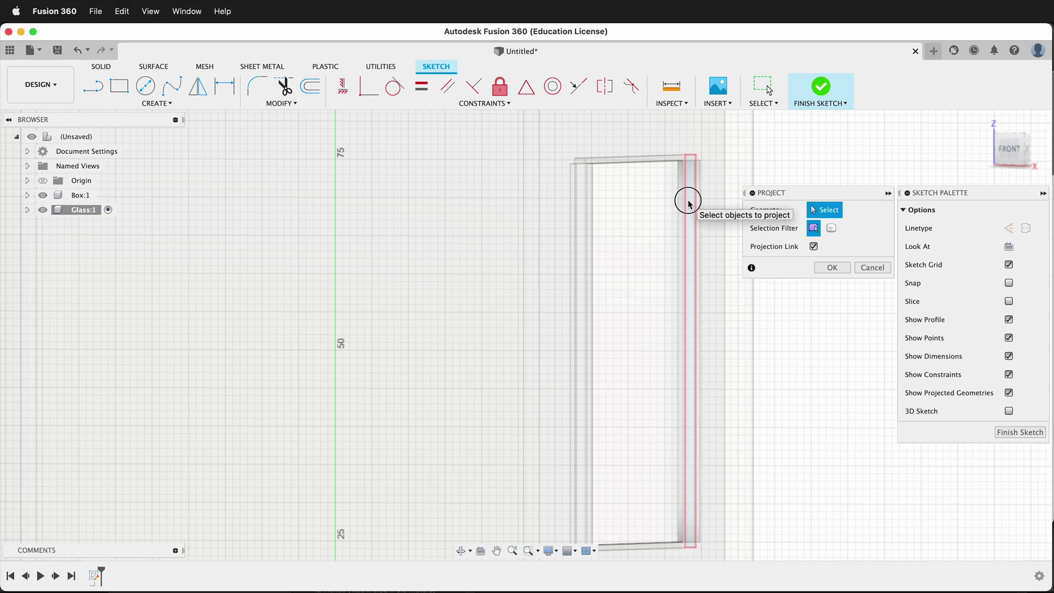
pyautogui.click(687, 200)
pyautogui.click(828, 273)
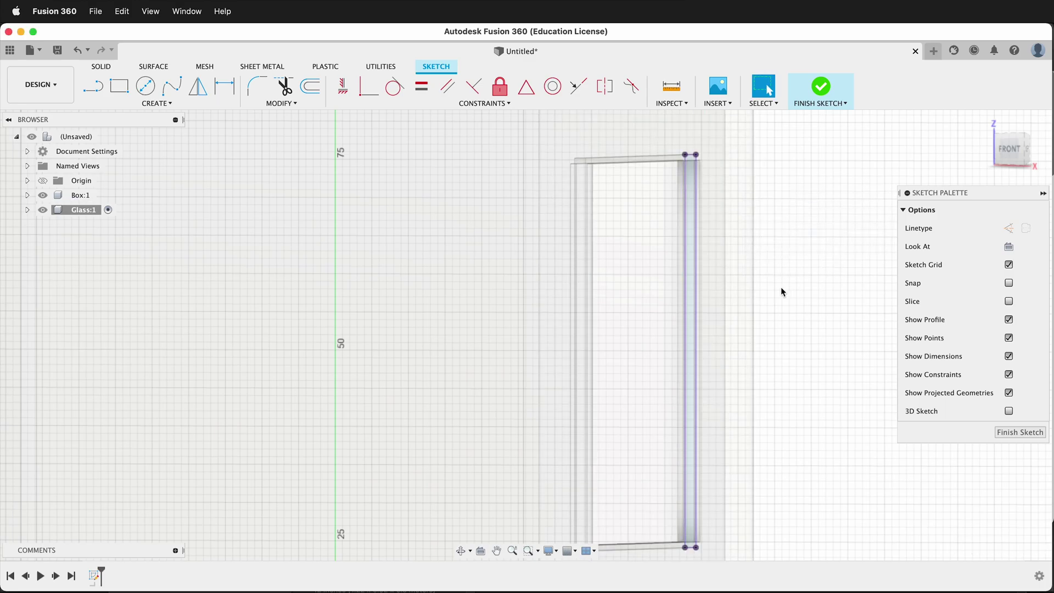
# Extrude the projected strip as a new body, using a To Object extent up to the opposite groove face
pyautogui.press('e')
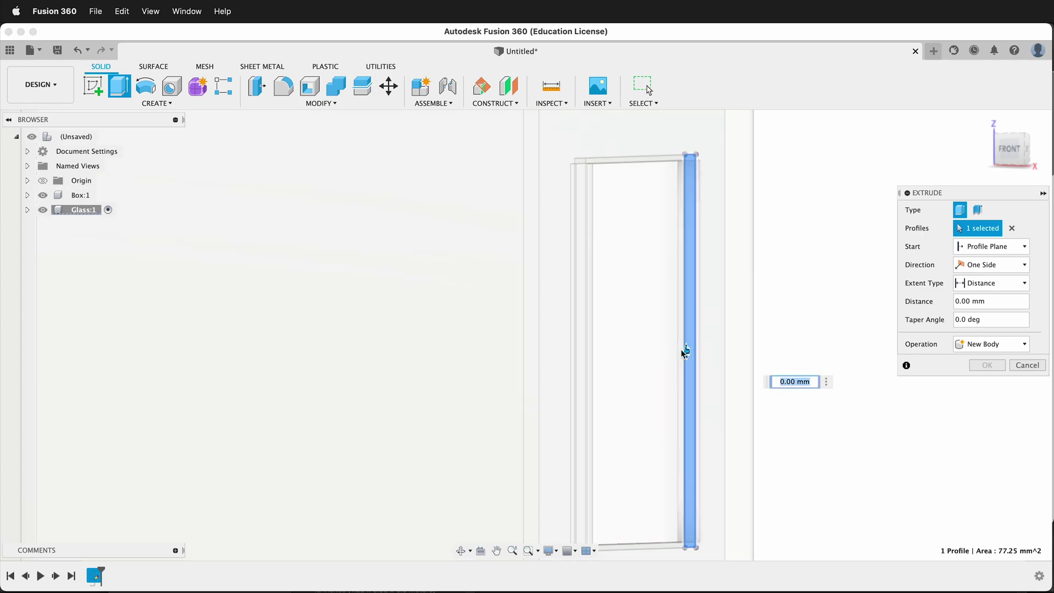
pyautogui.moveTo(685, 351); pyautogui.dragTo(631, 353)
pyautogui.keyDown('shift'); pyautogui.moveTo(831, 331); pyautogui.dragTo(716, 334, button='middle'); pyautogui.keyUp('shift')
pyautogui.click(1015, 284)
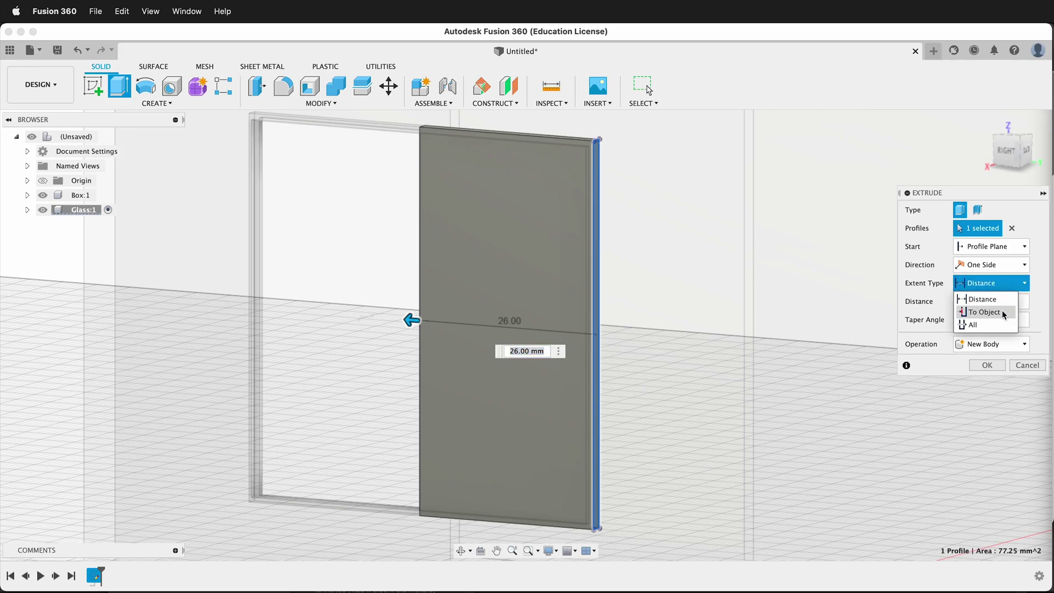
pyautogui.click(983, 311)
pyautogui.keyDown('shift'); pyautogui.moveTo(303, 246); pyautogui.dragTo(275, 247, button='middle'); pyautogui.keyUp('shift')
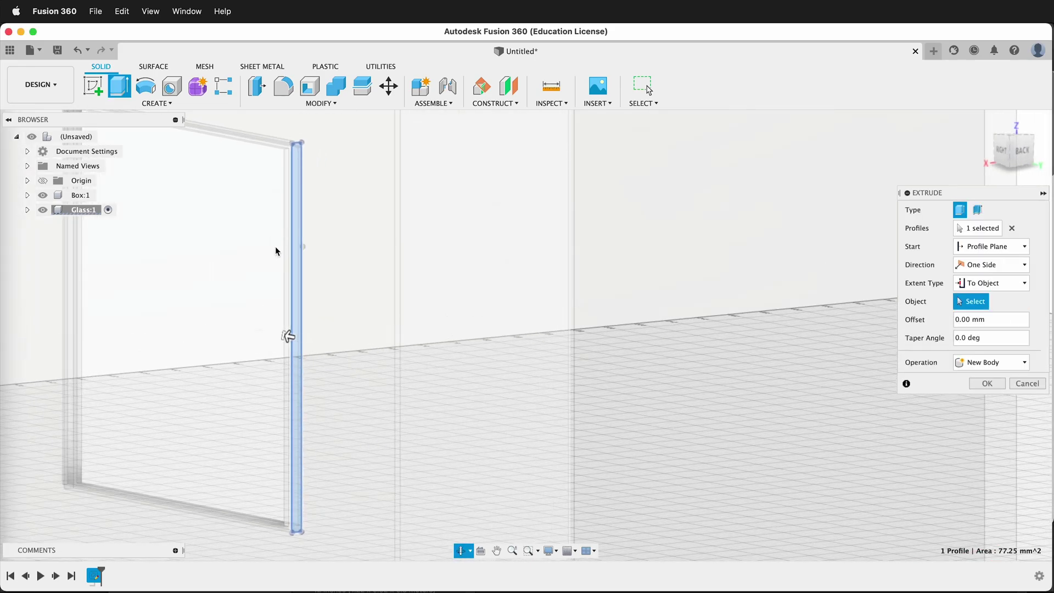
pyautogui.scroll(-5, 371, 322)
pyautogui.scroll(9, 174, 258)
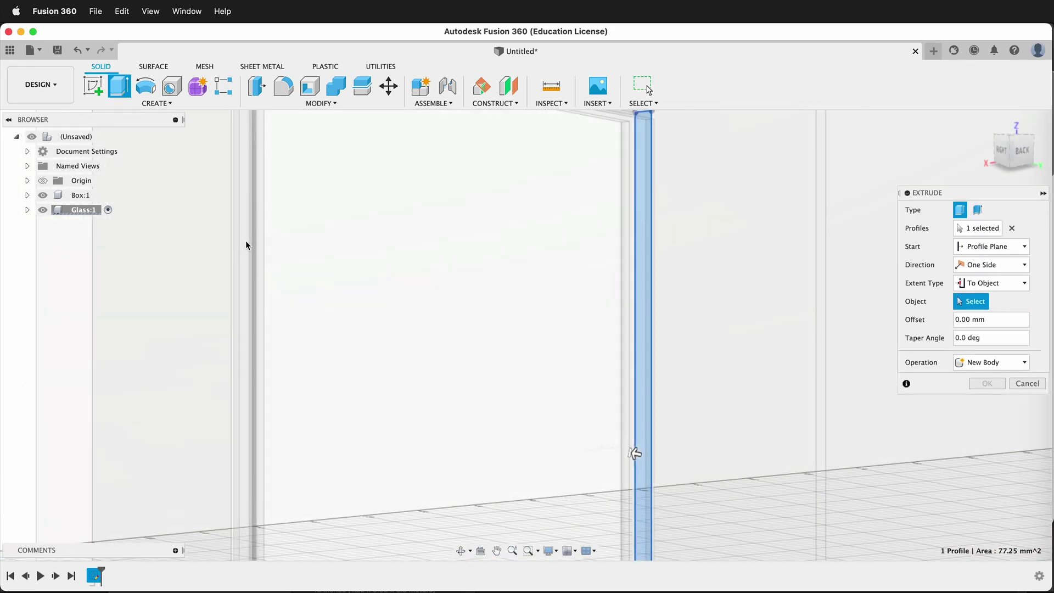
pyautogui.keyDown('shift'); pyautogui.moveTo(254, 250); pyautogui.dragTo(236, 251, button='middle'); pyautogui.keyUp('shift')
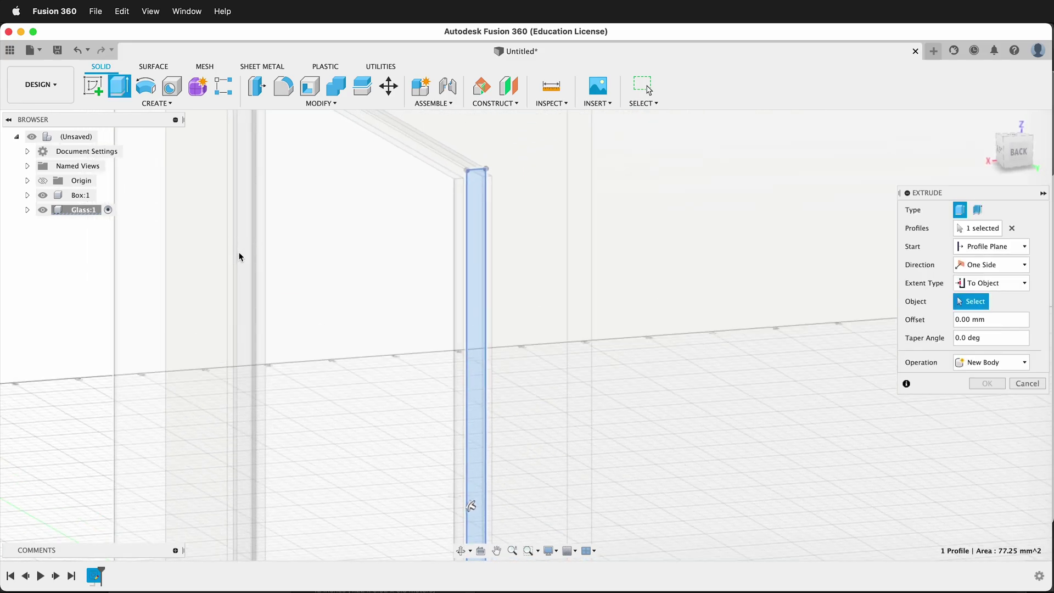
pyautogui.click(246, 253)
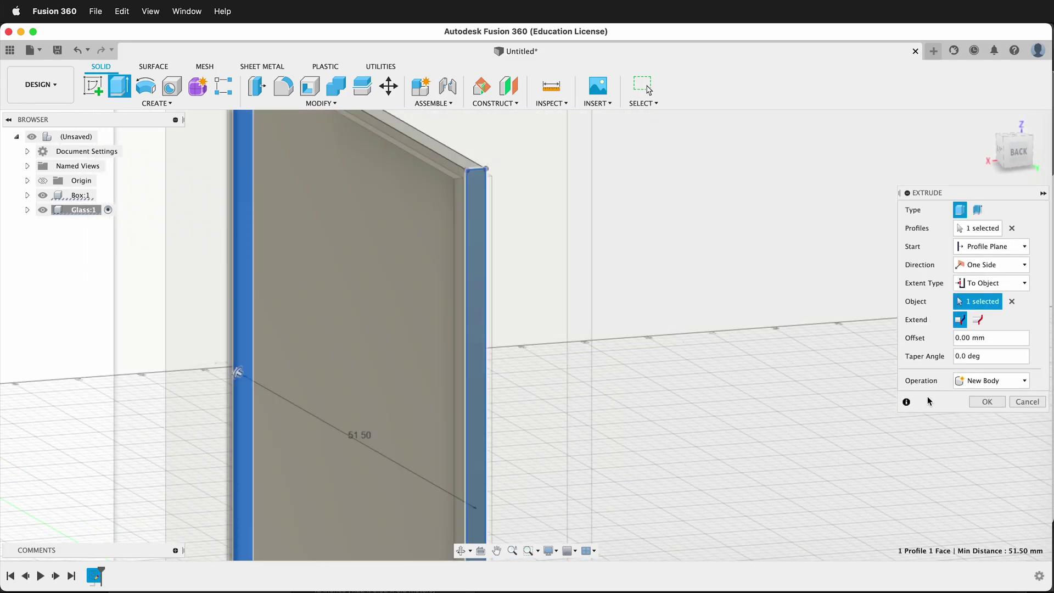
pyautogui.click(988, 403)
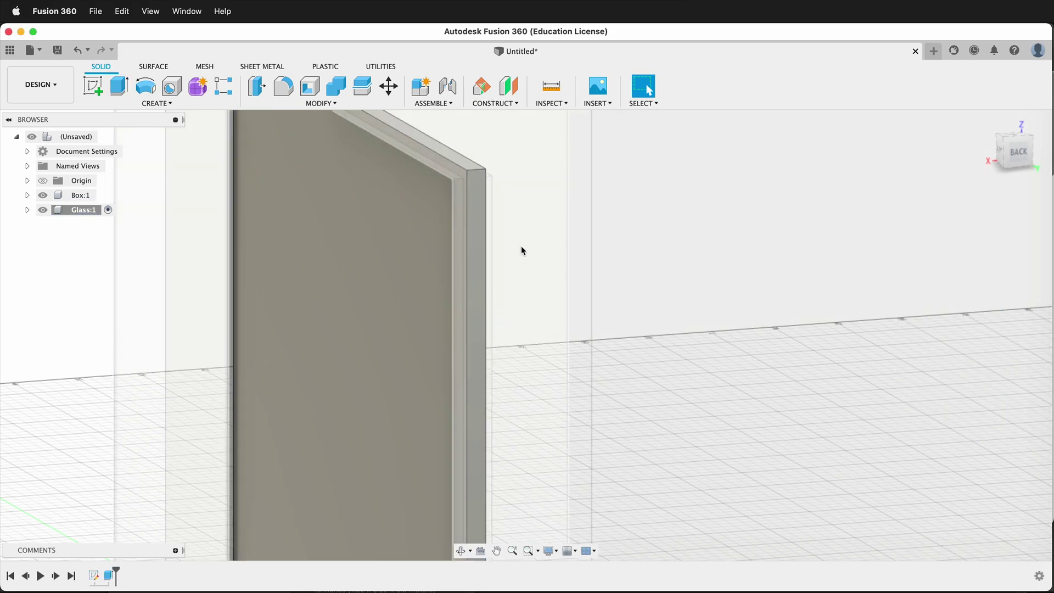
# Activate the top-level assembly so both the box and the glass pane are in context
pyautogui.keyDown('shift'); pyautogui.moveTo(522, 245); pyautogui.dragTo(518, 307, button='middle'); pyautogui.keyUp('shift')
pyautogui.scroll(-8, 518, 308)
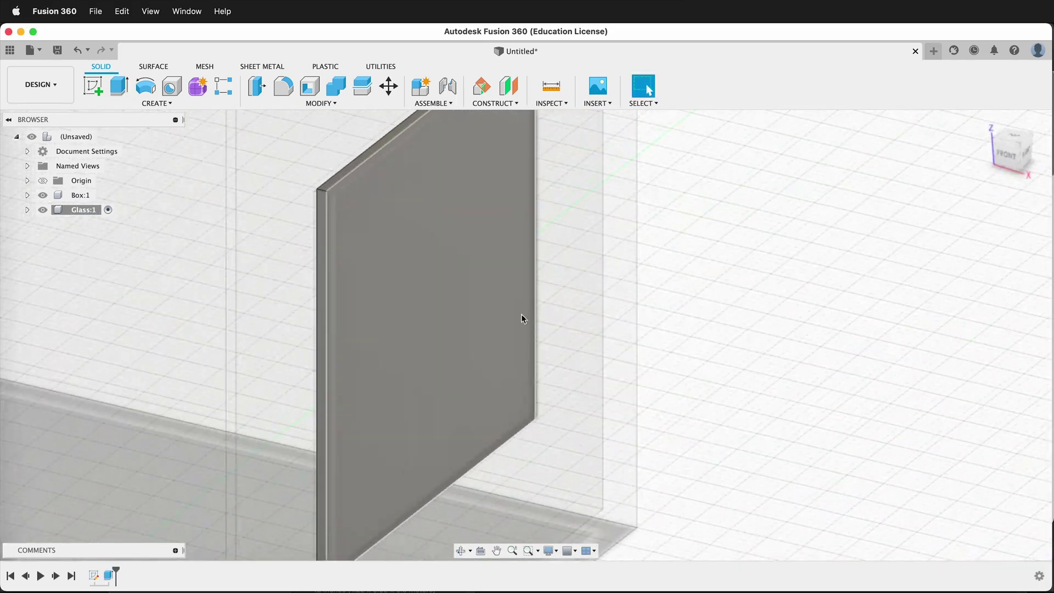
pyautogui.click(104, 137)
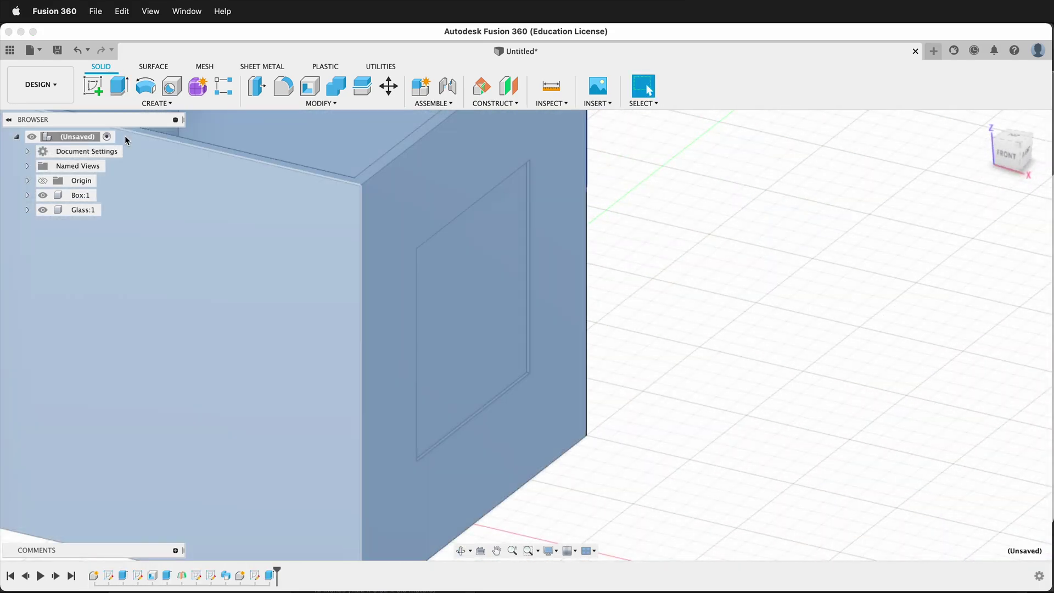
pyautogui.scroll(-3, 732, 347)
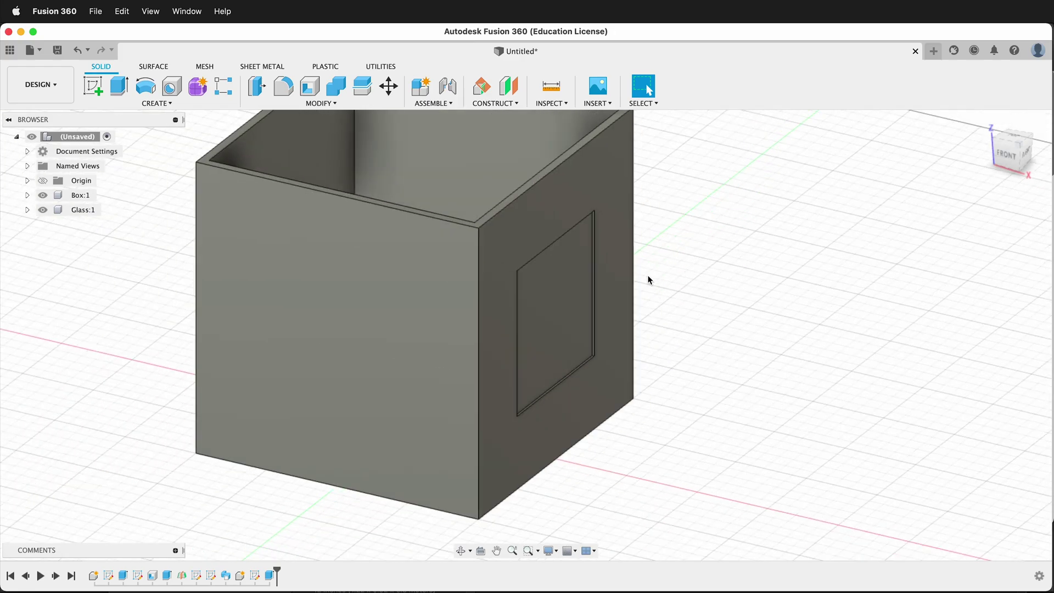
# Search the appearance library for "glass" and apply the Glass - Window appearance to the window pane
pyautogui.press('a')
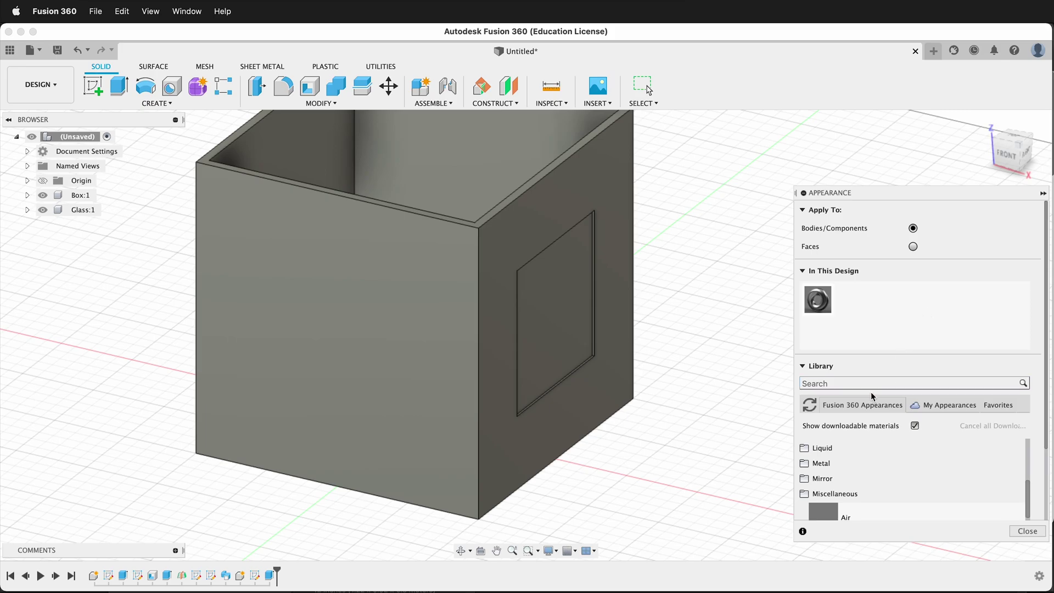
pyautogui.click(866, 379)
pyautogui.write('glass')
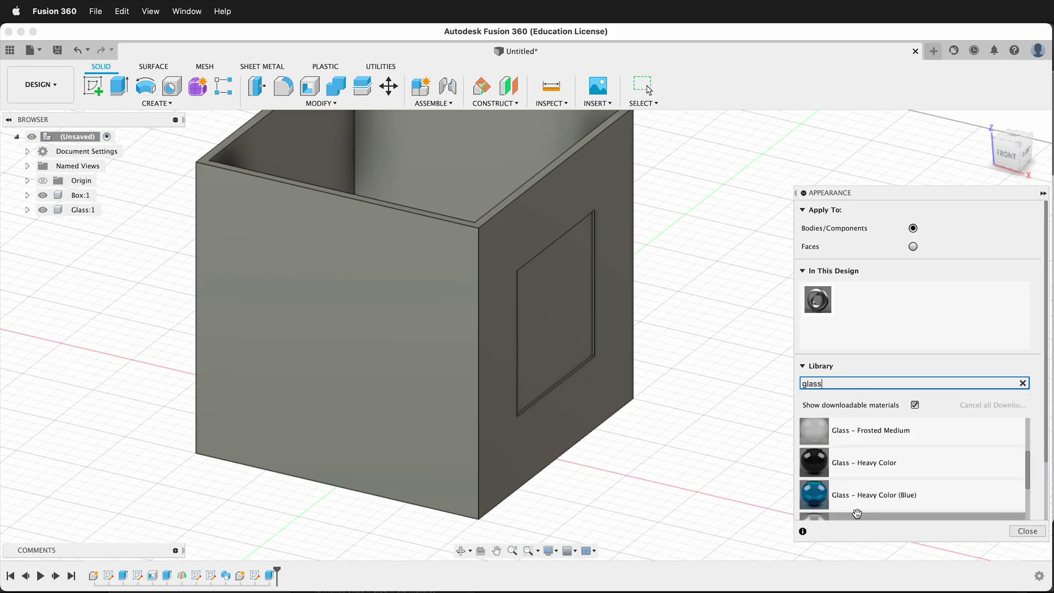
pyautogui.scroll(-3, 865, 494)
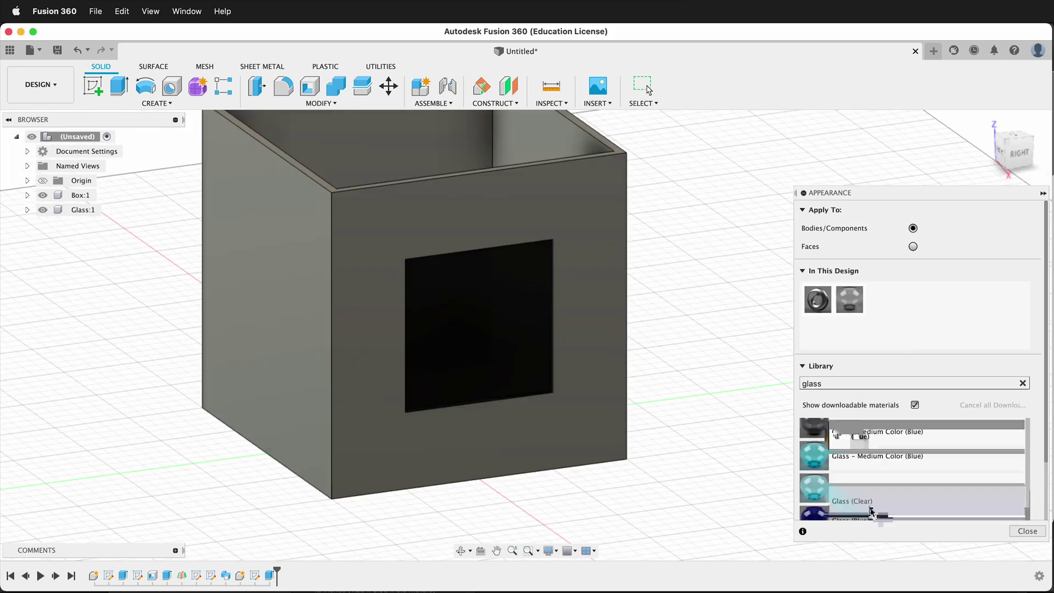
pyautogui.scroll(-2, 871, 503)
pyautogui.moveTo(840, 487); pyautogui.dragTo(495, 334)
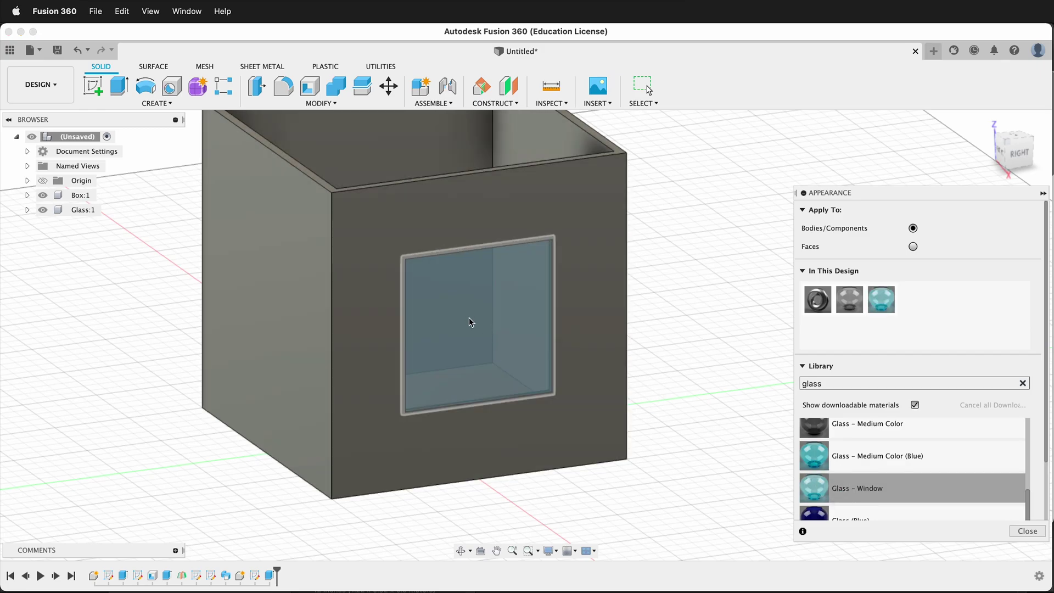
pyautogui.keyDown('shift'); pyautogui.moveTo(471, 320); pyautogui.dragTo(482, 330, button='middle'); pyautogui.keyUp('shift')
# Switch to the Render workspace and examine the glass pane from inside and outside the box
pyautogui.click(42, 84)
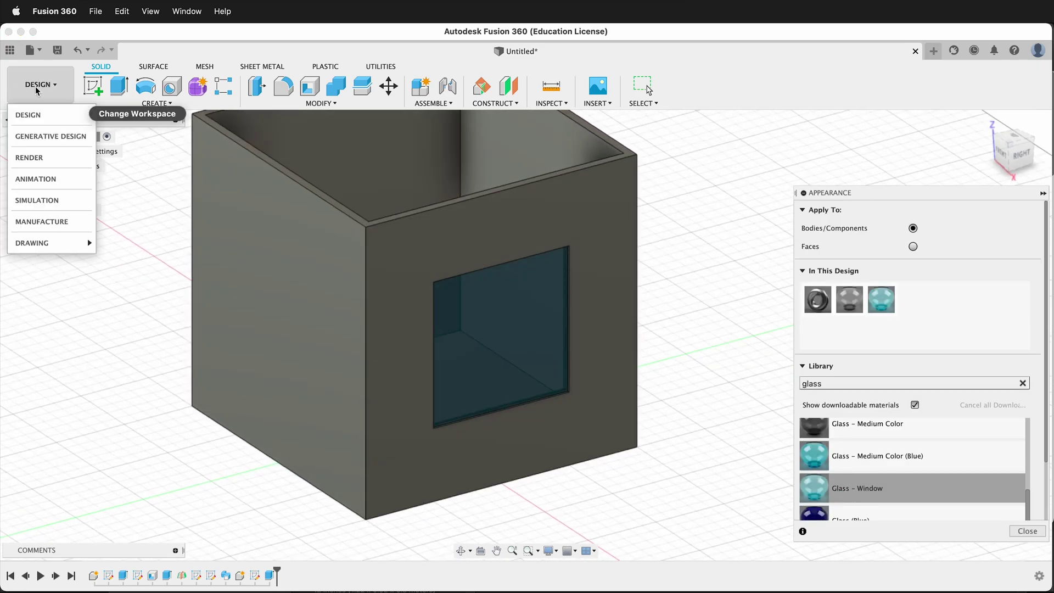
pyautogui.click(44, 155)
pyautogui.keyDown('shift'); pyautogui.moveTo(535, 307); pyautogui.dragTo(577, 332, button='middle'); pyautogui.keyUp('shift')
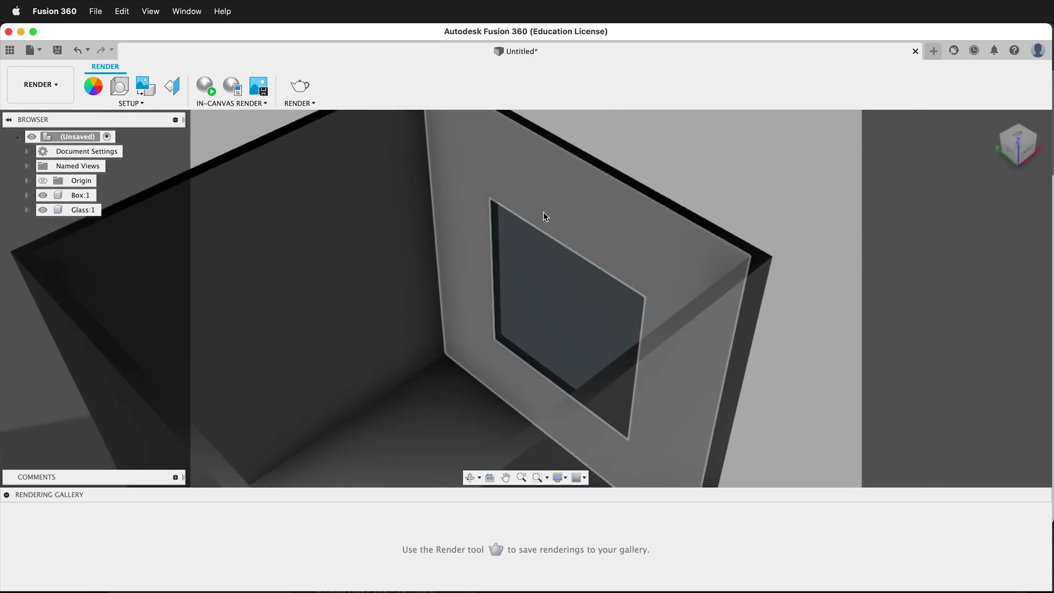
pyautogui.keyDown('shift'); pyautogui.moveTo(728, 221); pyautogui.dragTo(786, 315, button='middle'); pyautogui.keyUp('shift')
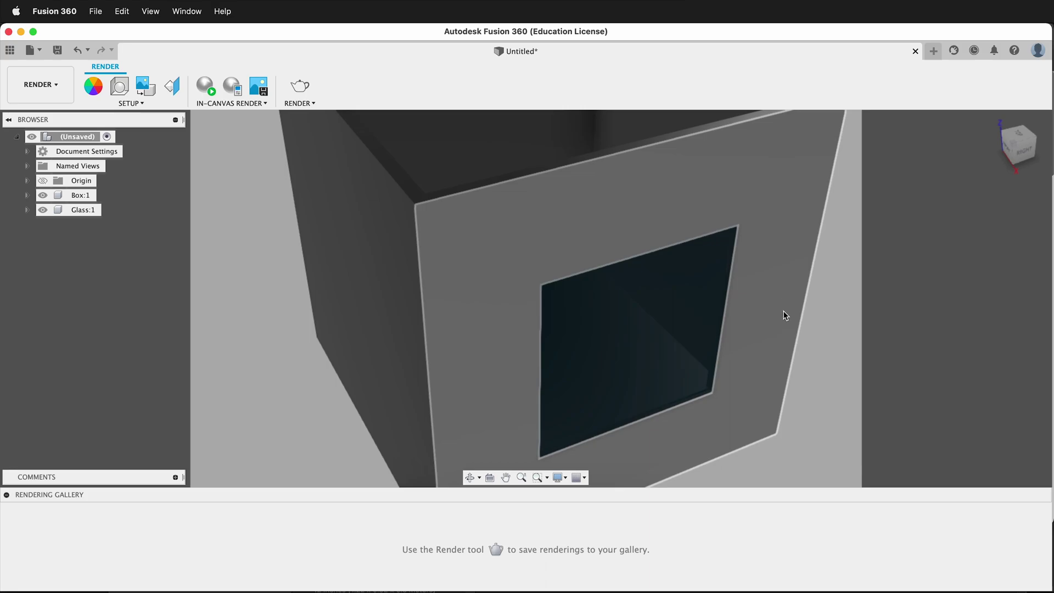